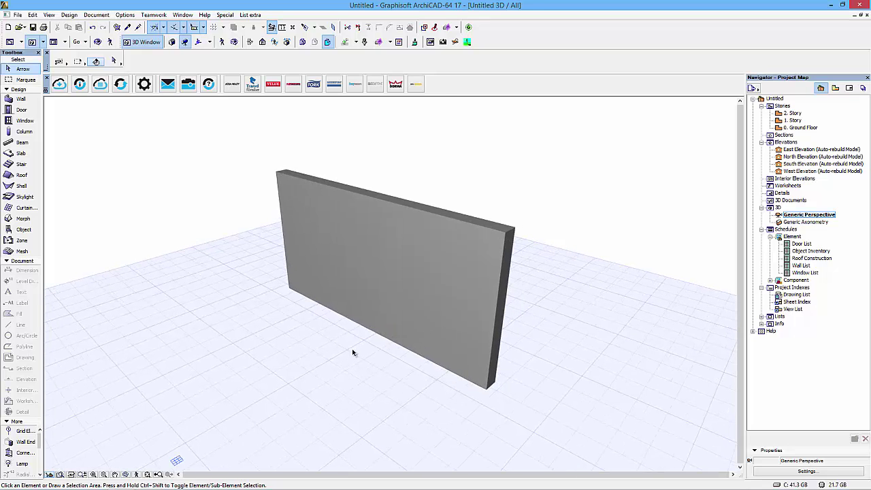
# Step: Switch to the ground floor plan, select the horizontal wall and start adding a wall accessory to it
pyautogui.press('F2')
pyautogui.scroll(4, 378, 313)
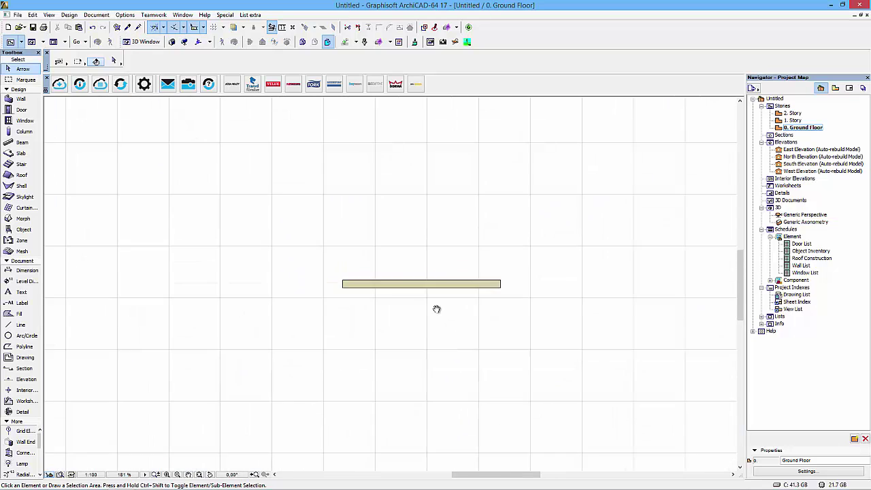
pyautogui.moveTo(432, 309); pyautogui.dragTo(451, 315, button='middle')
pyautogui.click(447, 290)
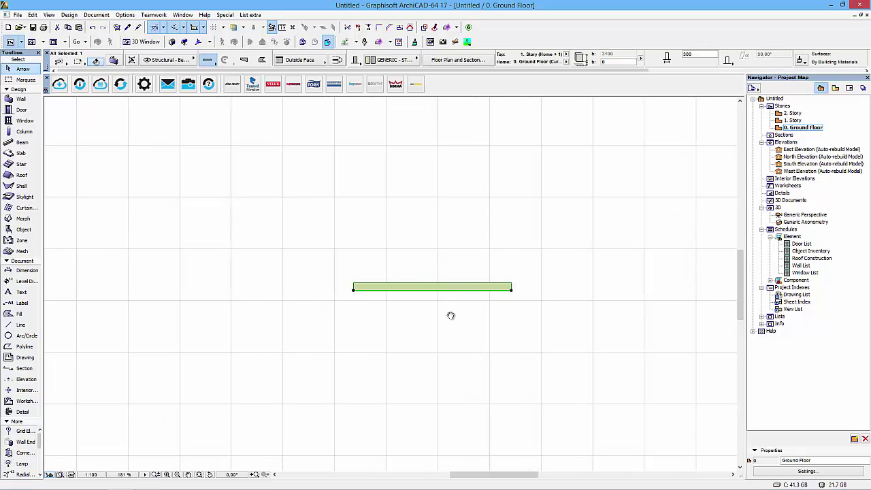
pyautogui.click(69, 14)
pyautogui.moveTo(107, 218)
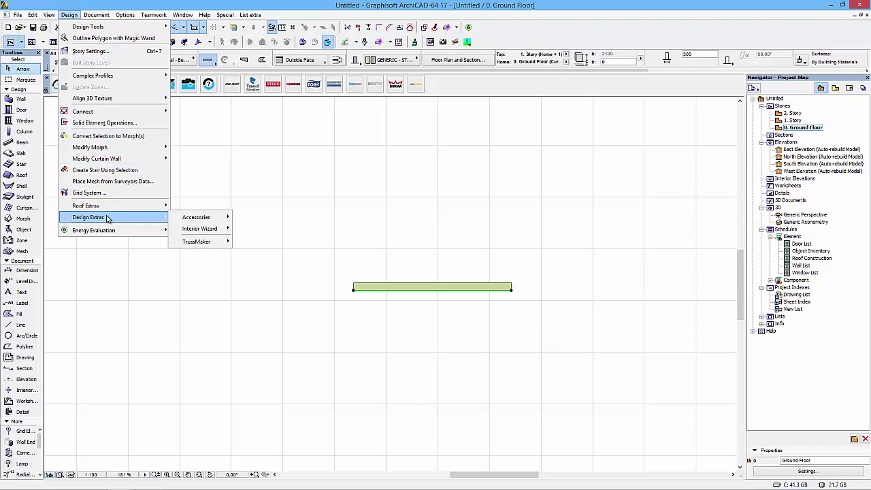
pyautogui.moveTo(196, 221)
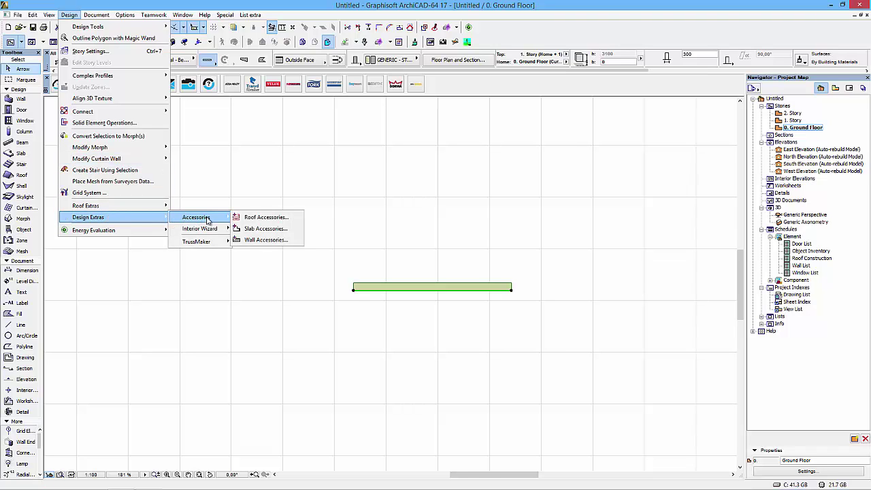
pyautogui.click(252, 241)
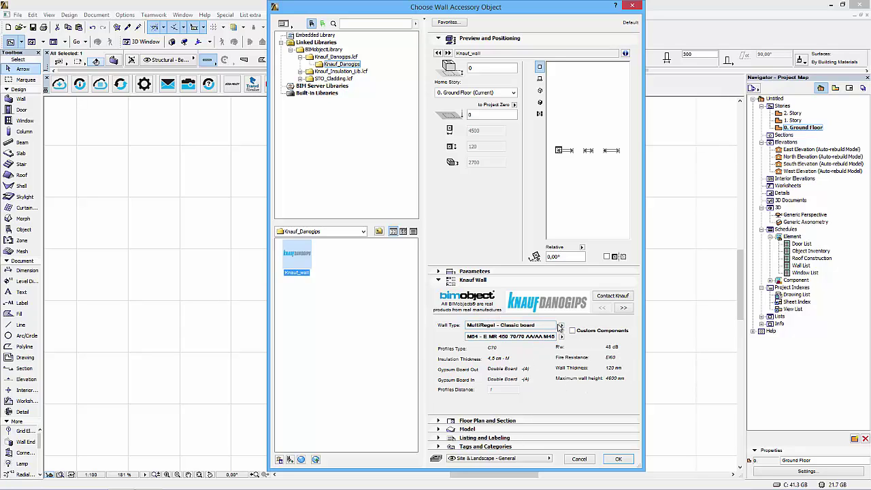
# Step: Examine the wall types offered for the Knauf wall and the variants available for MultiRegel - Classic board
pyautogui.click(561, 326)
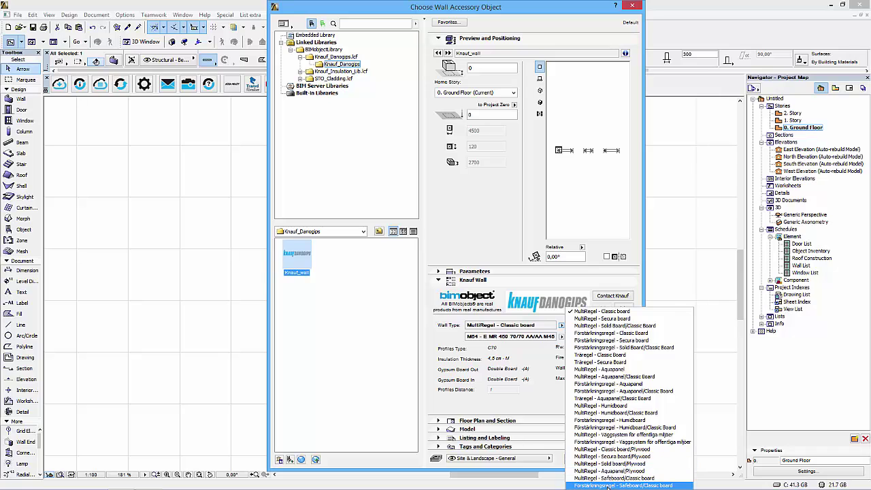
pyautogui.click(554, 346)
pyautogui.click(562, 337)
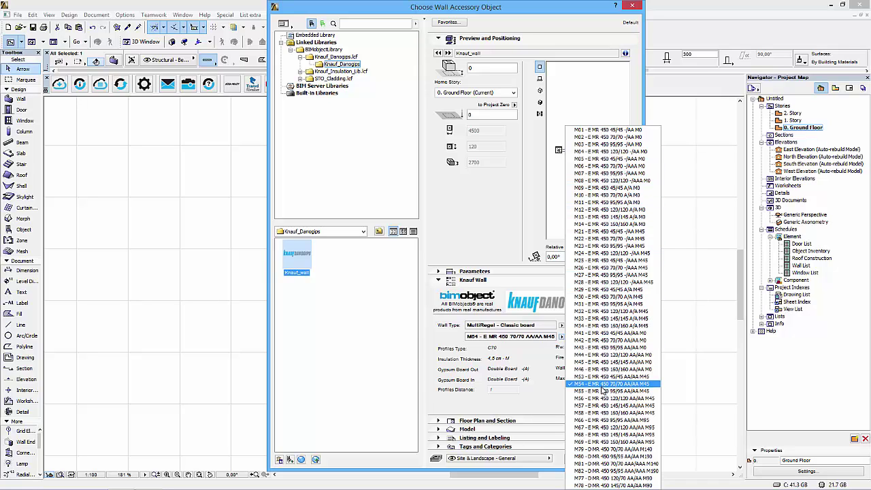
pyautogui.click(544, 355)
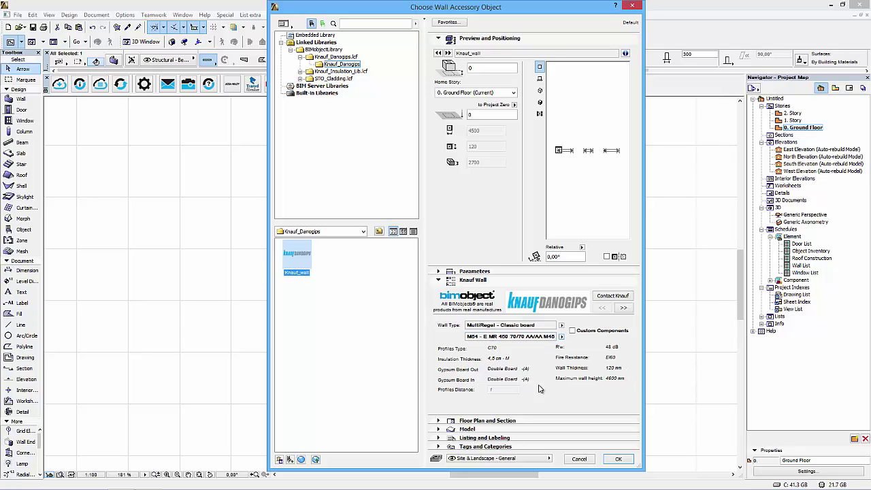
# Step: Examine the custom component choices for profile type, insulation thickness, outer gypsum board and profile placement, leaving custom components disabled
pyautogui.click(573, 331)
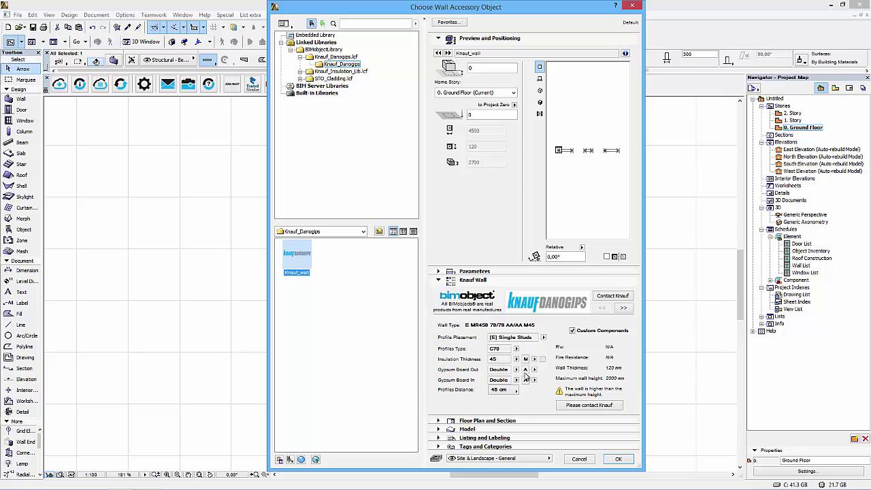
pyautogui.click(516, 349)
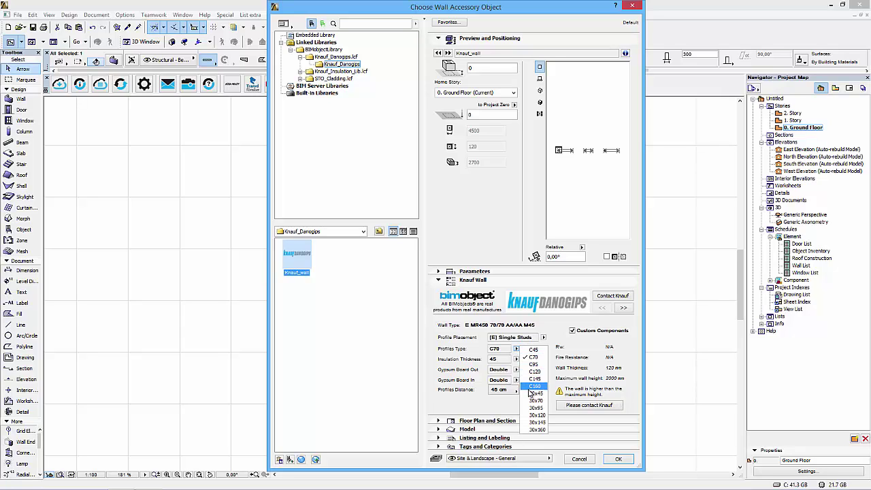
pyautogui.click(522, 356)
pyautogui.click(516, 360)
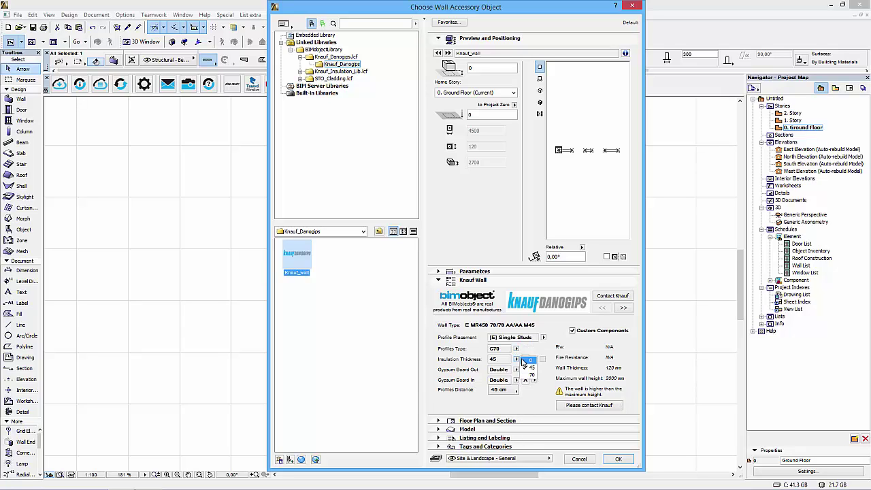
pyautogui.click(525, 368)
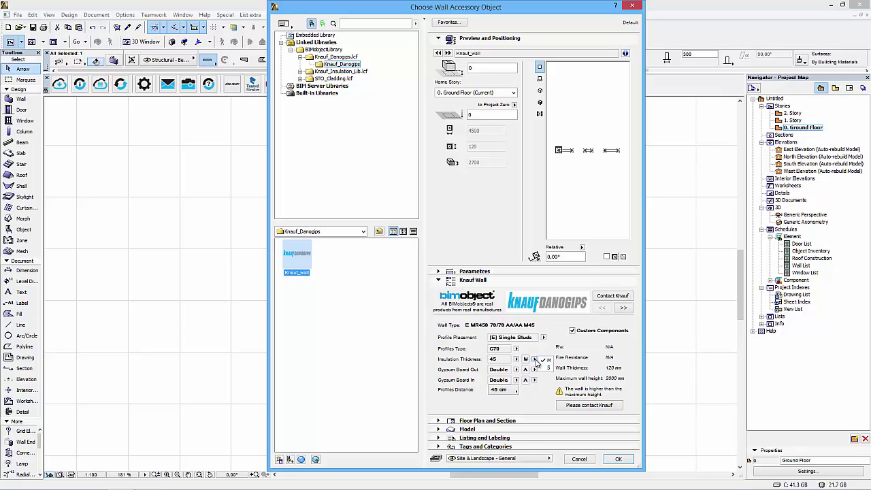
pyautogui.click(517, 369)
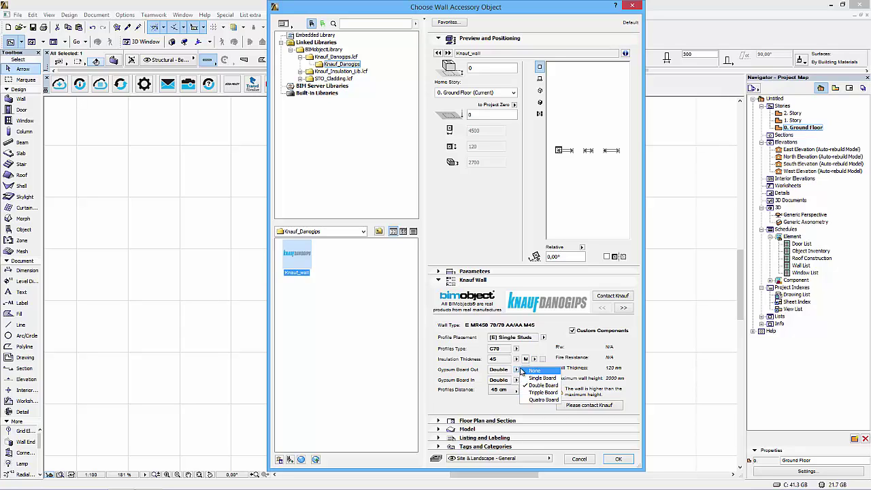
pyautogui.click(518, 369)
pyautogui.click(518, 392)
pyautogui.click(520, 393)
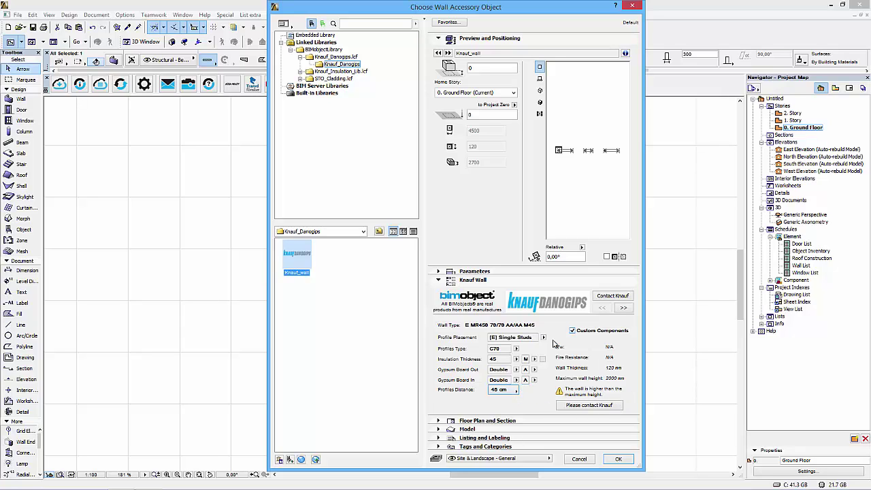
pyautogui.click(544, 338)
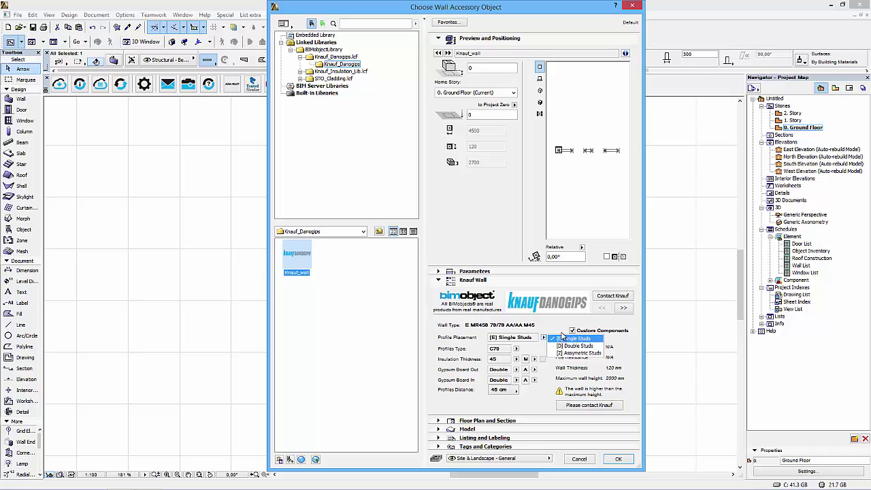
pyautogui.click(572, 336)
pyautogui.click(572, 332)
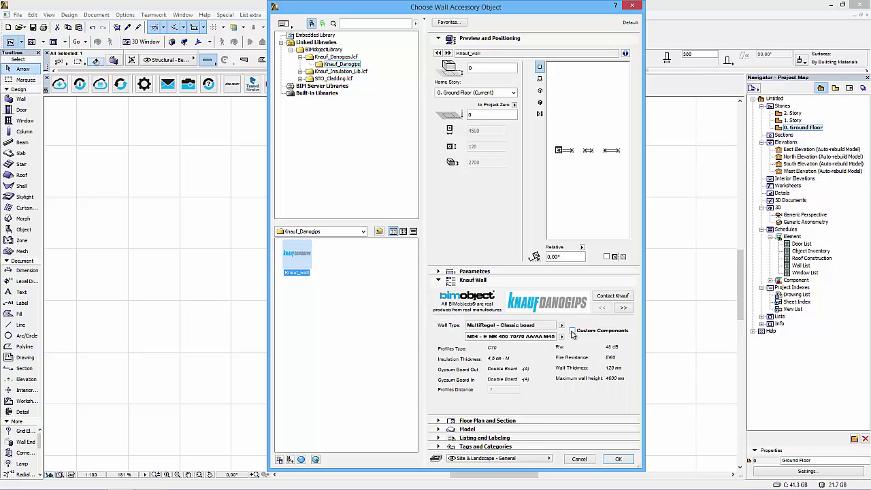
# Step: Examine the joint options available for Joint 1 and Joint 2, leaving both set to None
pyautogui.click(623, 308)
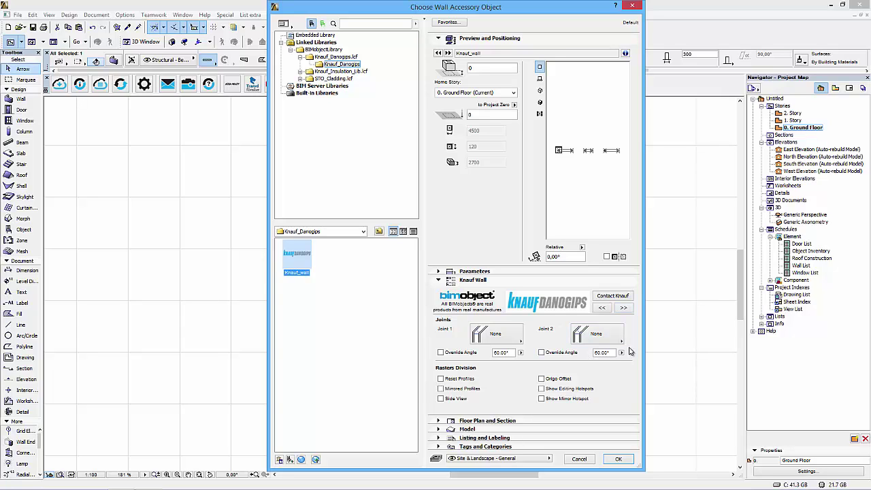
pyautogui.click(523, 341)
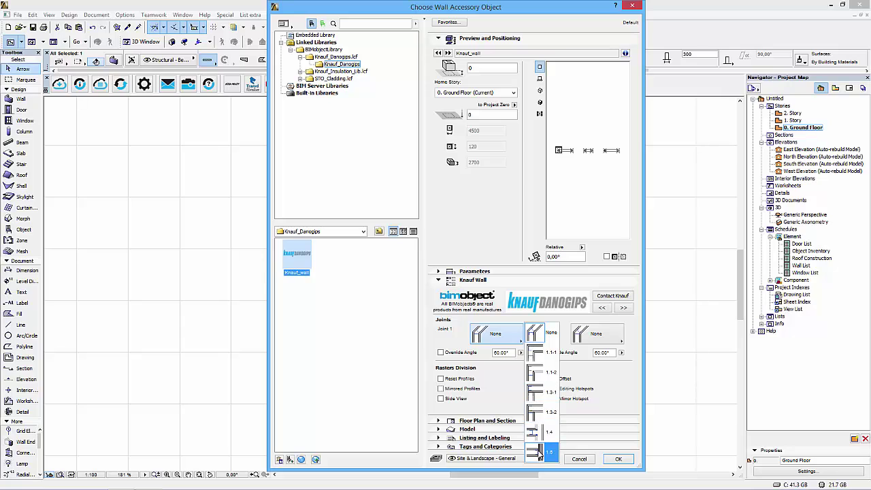
pyautogui.click(547, 340)
pyautogui.click(590, 337)
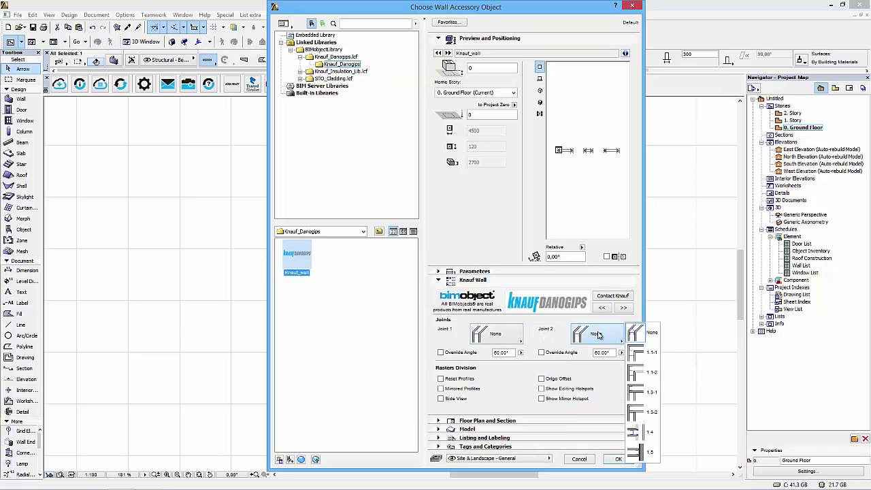
pyautogui.click(597, 334)
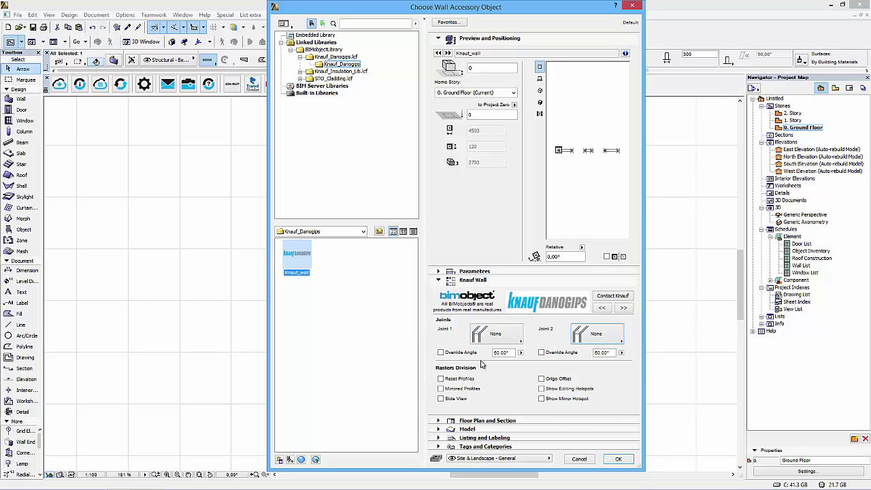
# Step: Examine the gypsum board placement patterns and briefly preview the board calculation, leaving it turned off
pyautogui.click(620, 308)
pyautogui.click(621, 310)
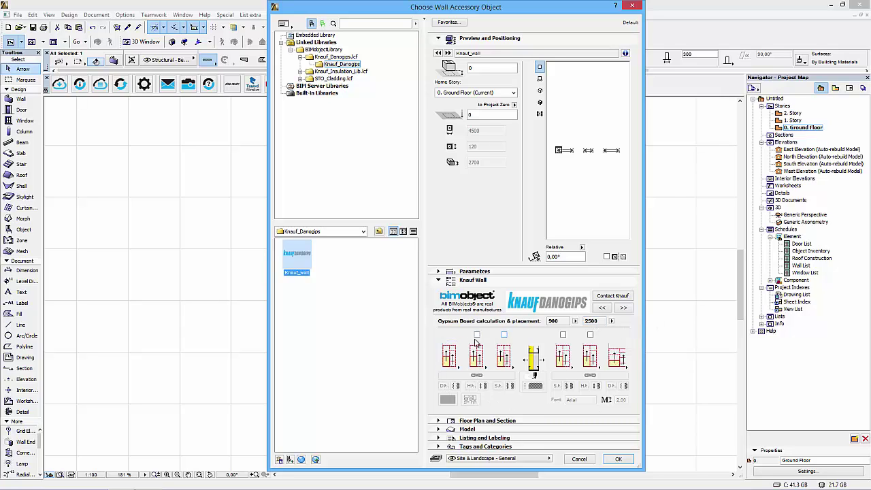
pyautogui.click(454, 359)
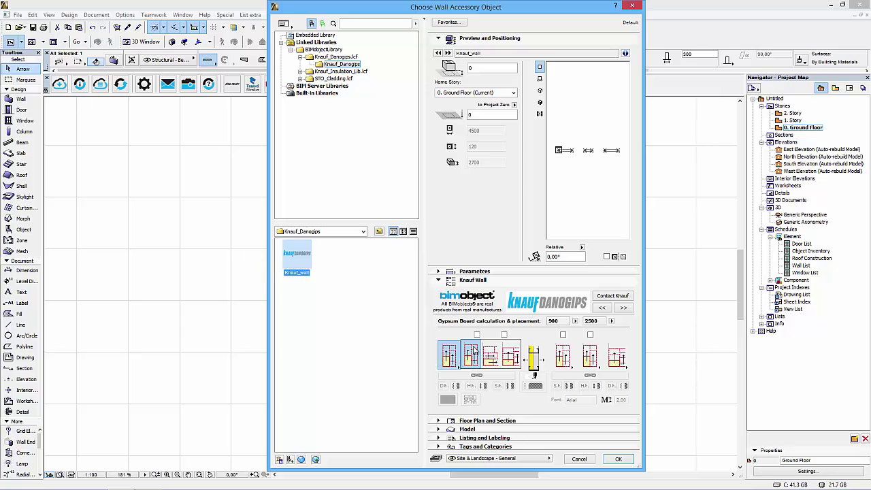
pyautogui.click(476, 355)
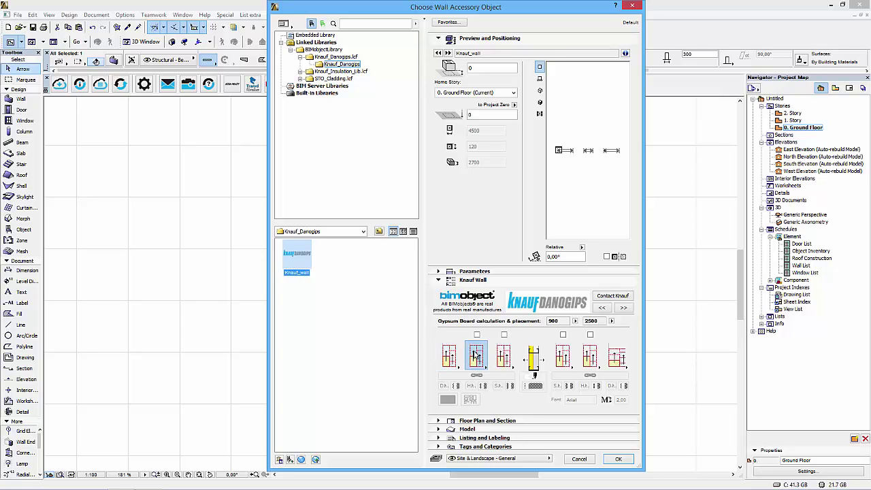
pyautogui.click(502, 355)
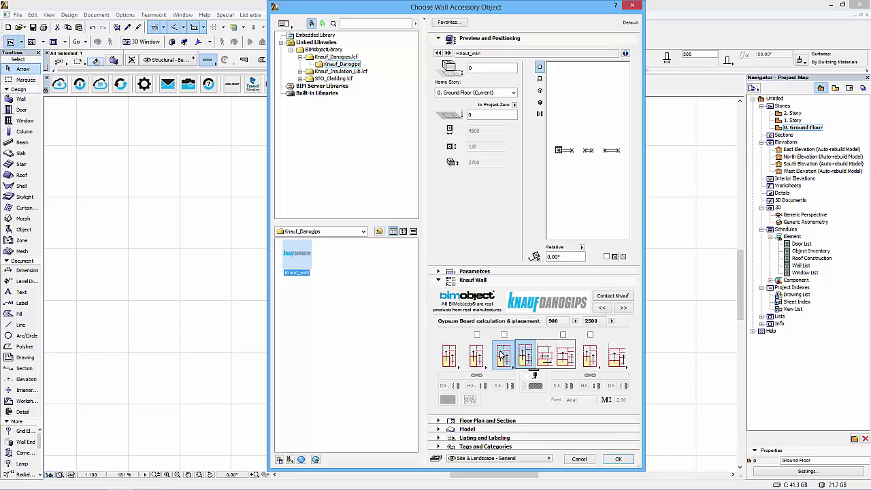
pyautogui.click(477, 335)
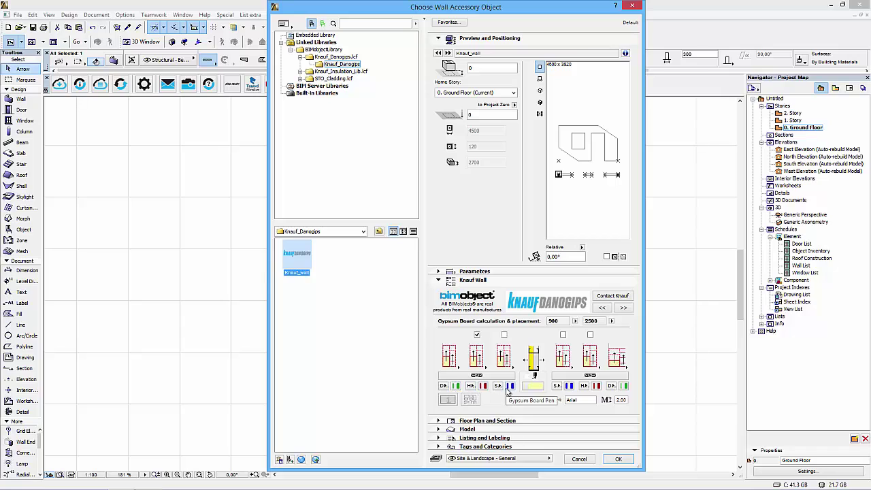
pyautogui.click(477, 335)
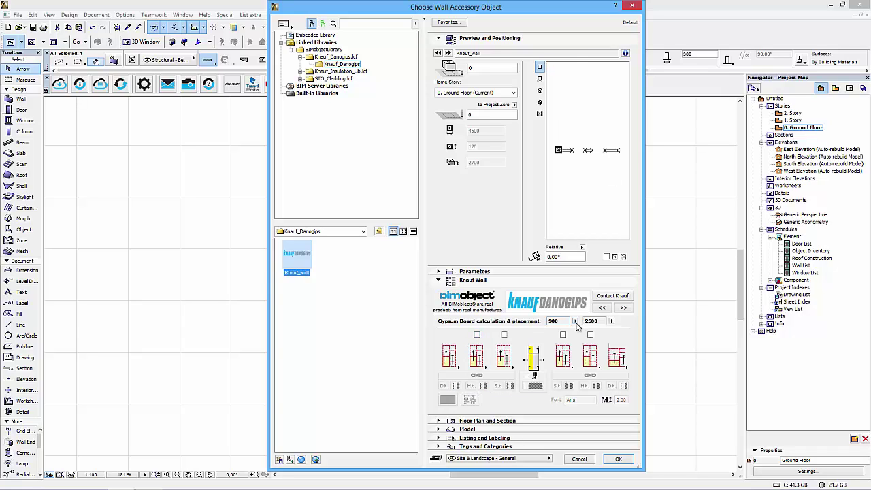
# Step: Try a gypsum board width of 1200, check the board size warnings and restore the width to 900
pyautogui.click(576, 322)
pyautogui.click(587, 324)
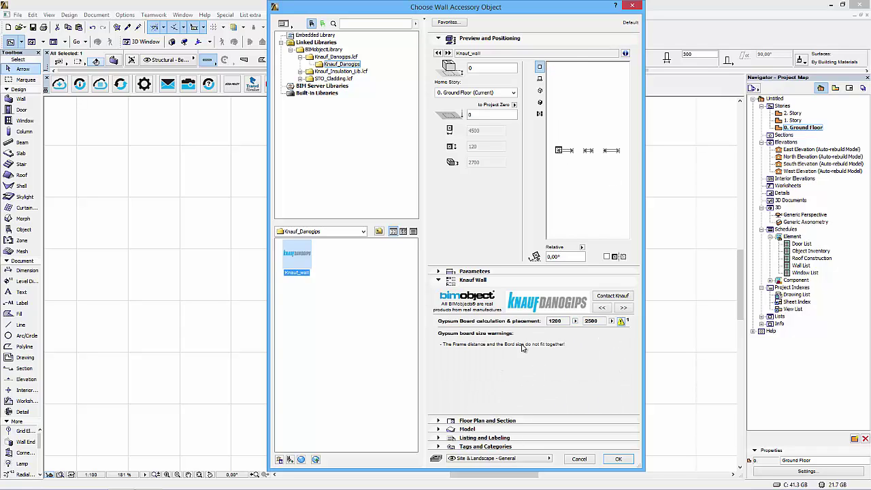
pyautogui.click(622, 322)
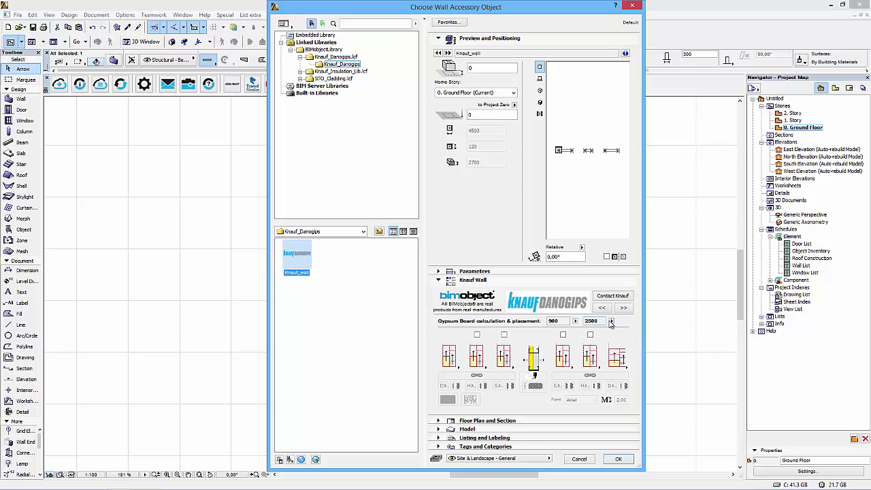
# Step: Examine the available gypsum board lengths, keeping 2500
pyautogui.click(611, 321)
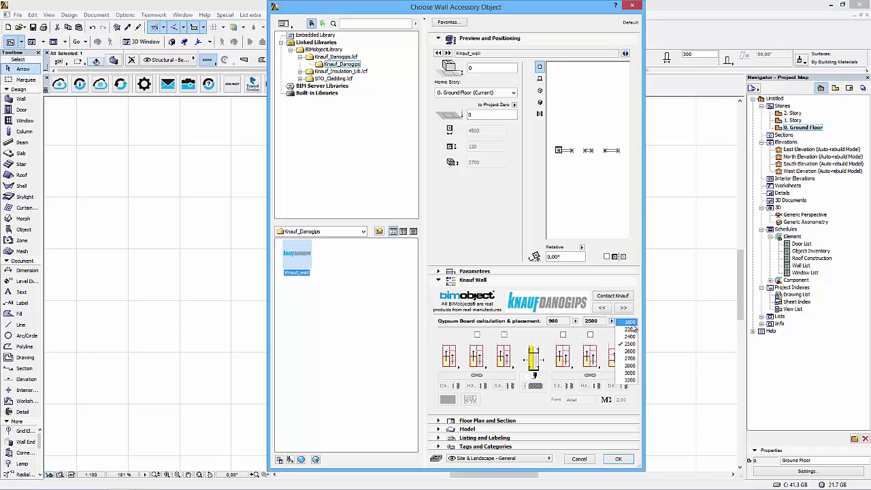
pyautogui.click(622, 344)
pyautogui.click(611, 321)
pyautogui.click(608, 326)
# Step: Review the Knauf wall's 2D representation, 2D labeling and 3D representation settings
pyautogui.click(623, 308)
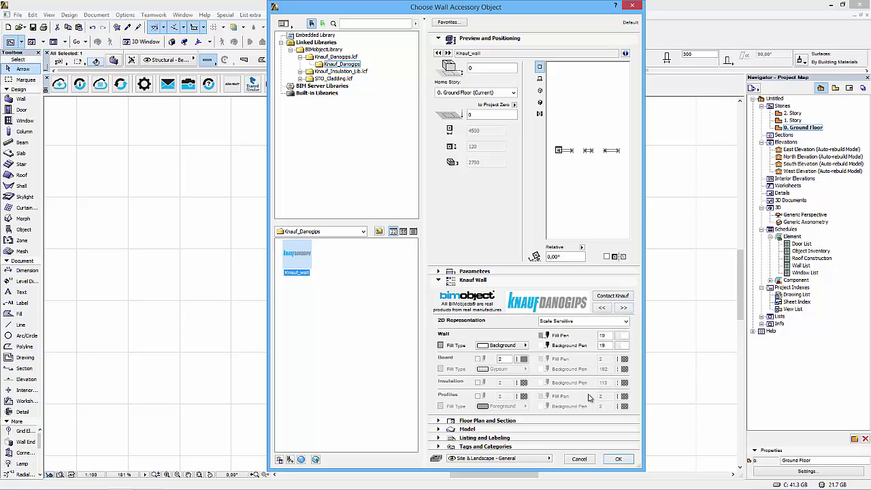
pyautogui.click(625, 308)
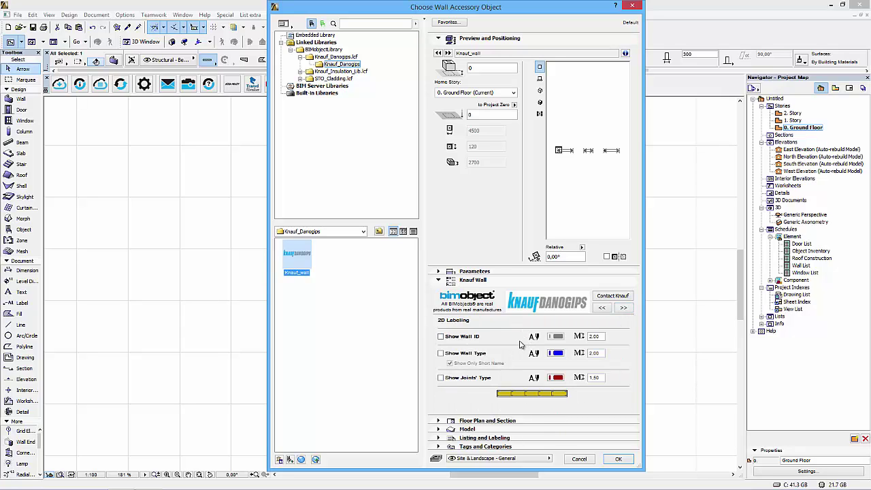
pyautogui.click(621, 308)
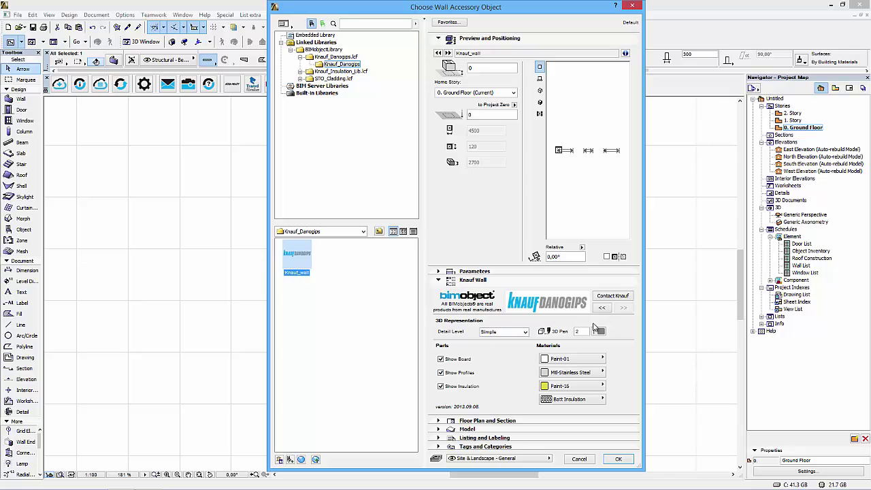
# Step: Accept the Knauf wall accessory settings and place the accessory on the lower side of the selected wall
pyautogui.click(618, 458)
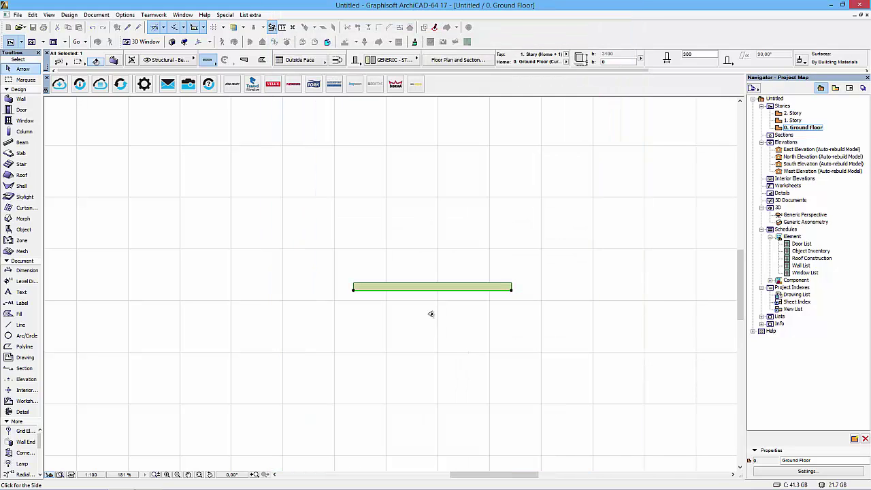
pyautogui.scroll(2, 429, 289)
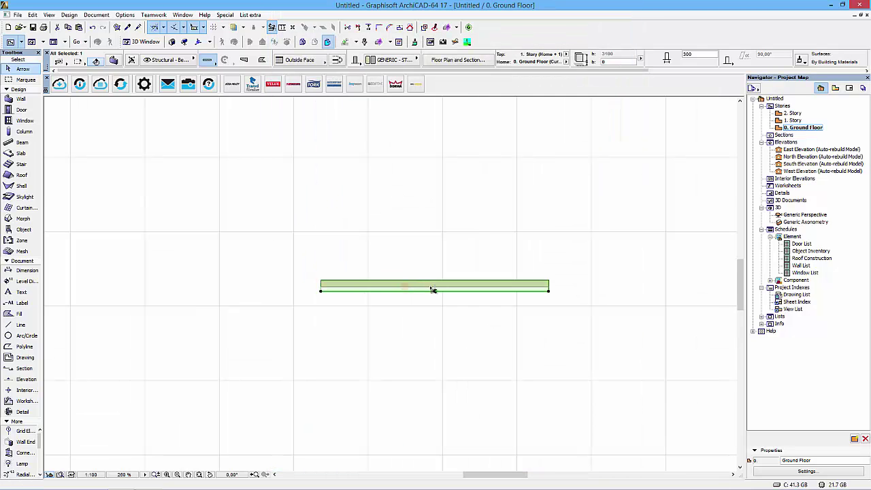
pyautogui.moveTo(433, 289)
# Step: Hide the Structural - Bearing layer in the layer settings so that only the Knauf accessory is displayed
pyautogui.hotkey('ctrl', 'l')
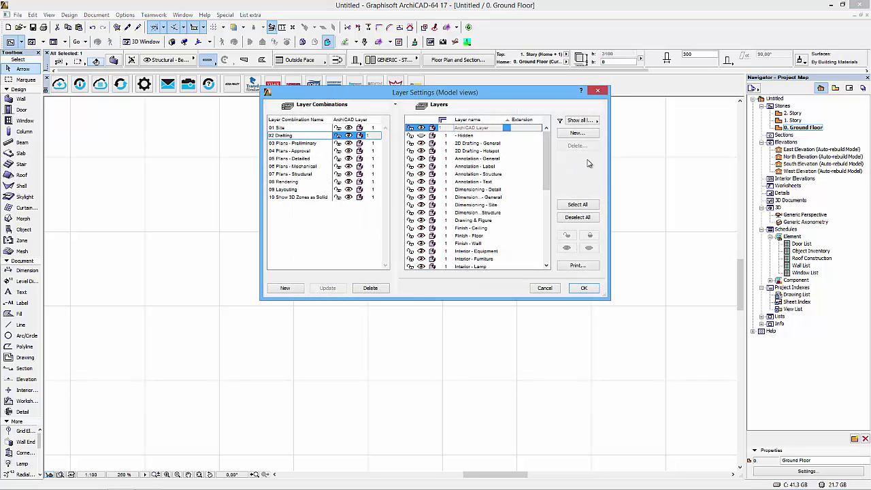
pyautogui.moveTo(549, 145); pyautogui.dragTo(543, 224)
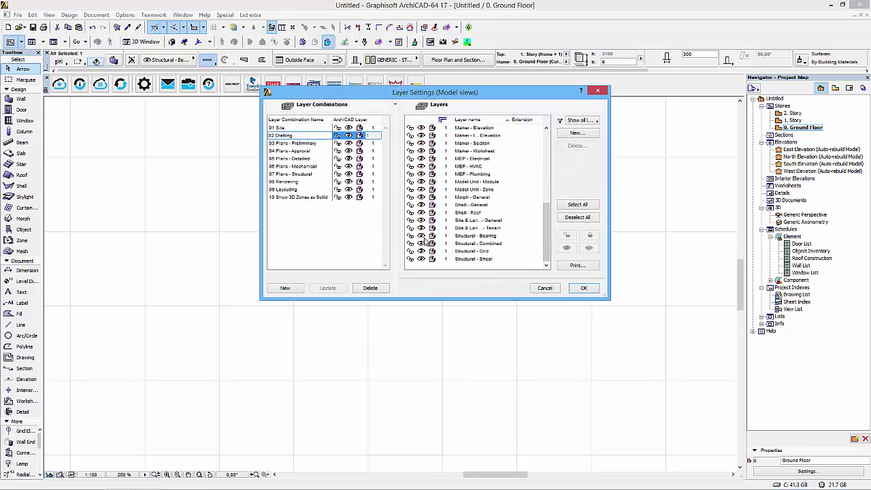
pyautogui.click(425, 237)
pyautogui.click(585, 289)
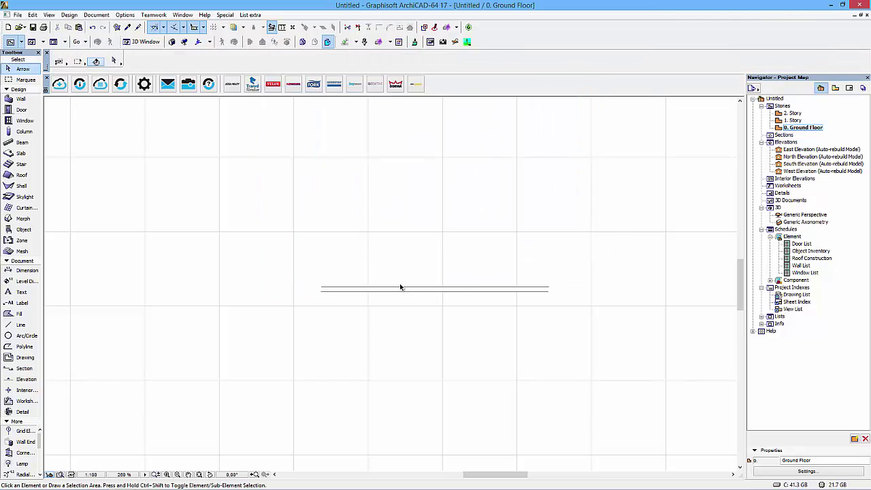
# Step: Open the 3D view, select the Knauf wall and turn off the display of its boards in the 3D representation
pyautogui.press('F3')
pyautogui.keyDown('shift'); pyautogui.moveTo(522, 252); pyautogui.dragTo(478, 268, button='middle'); pyautogui.keyUp('shift')
pyautogui.scroll(-3, 481, 267)
pyautogui.scroll(5, 483, 267)
pyautogui.moveTo(382, 263); pyautogui.dragTo(434, 252, button='middle')
pyautogui.click(433, 251)
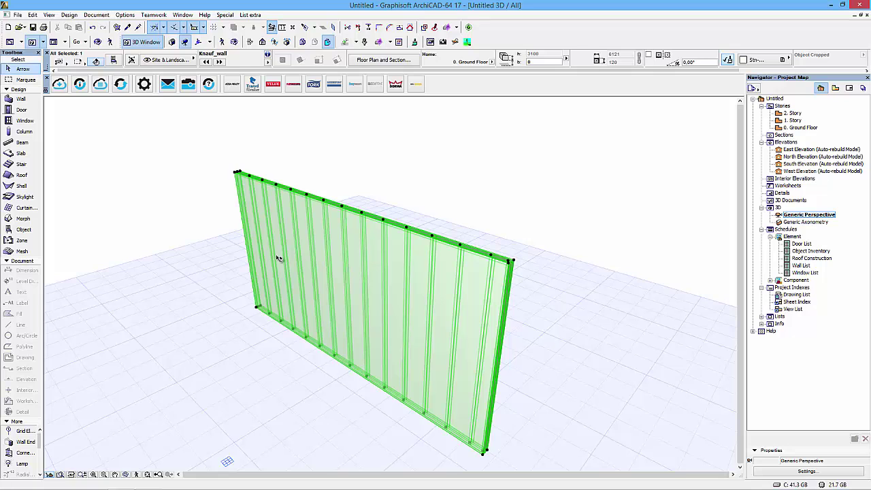
pyautogui.doubleClick(367, 247)
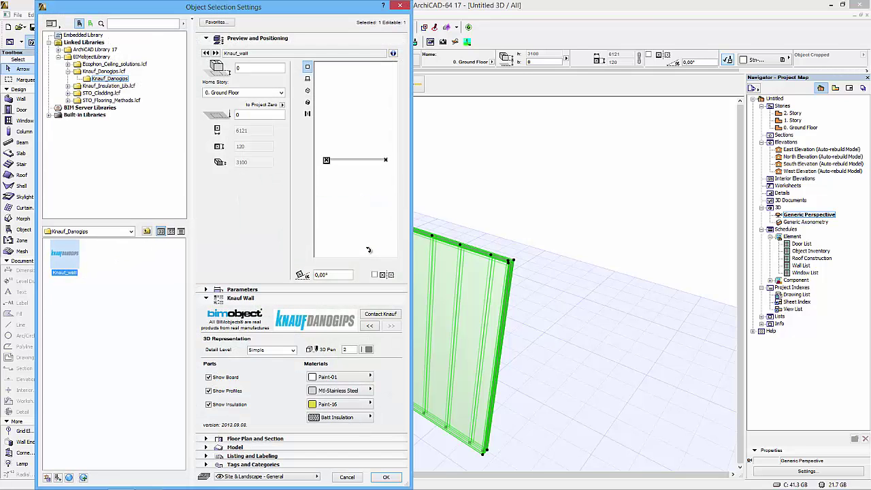
pyautogui.click(386, 477)
pyautogui.click(307, 396)
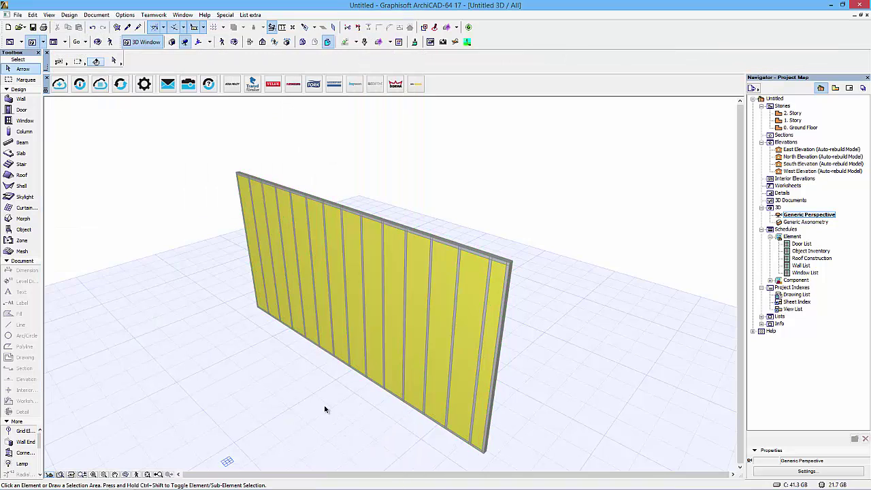
# Step: Turn off the Knauf wall's insulation in the 3D representation, leaving only the profiles shown
pyautogui.keyDown('shift'); pyautogui.moveTo(221, 324); pyautogui.dragTo(345, 297, button='middle'); pyautogui.keyUp('shift')
pyautogui.click(346, 298)
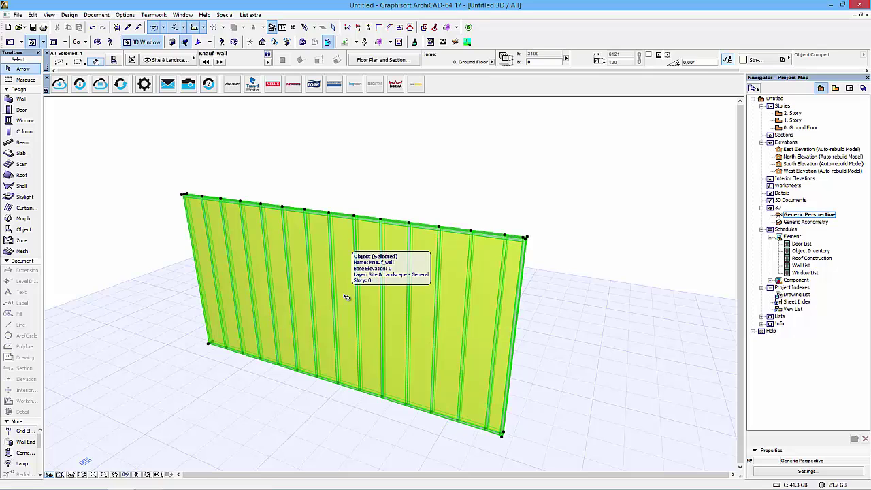
pyautogui.doubleClick(345, 298)
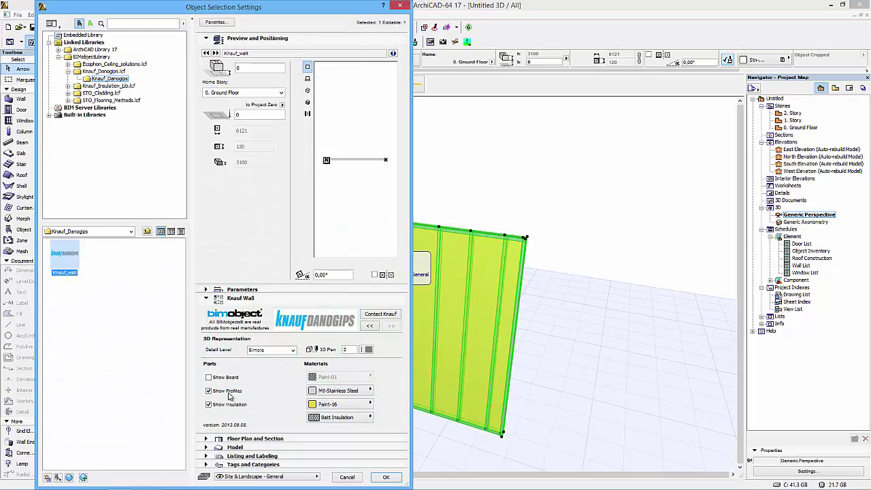
pyautogui.click(230, 394)
pyautogui.click(229, 391)
pyautogui.click(230, 404)
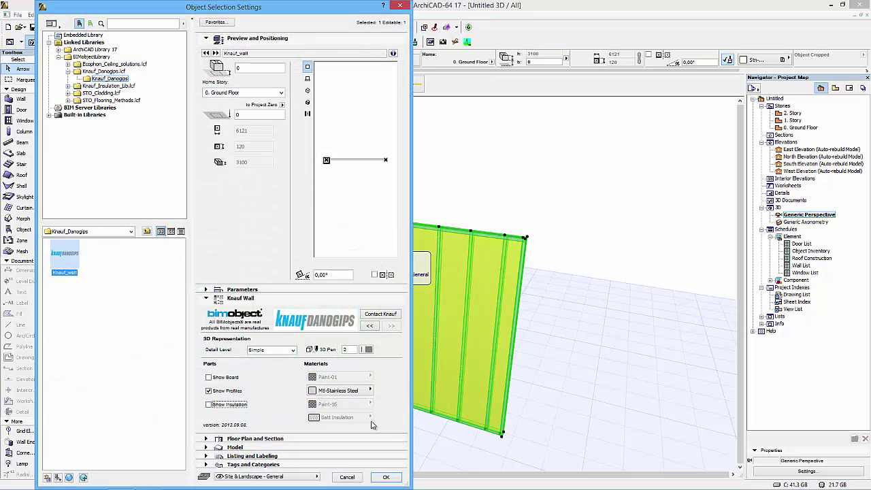
pyautogui.click(396, 479)
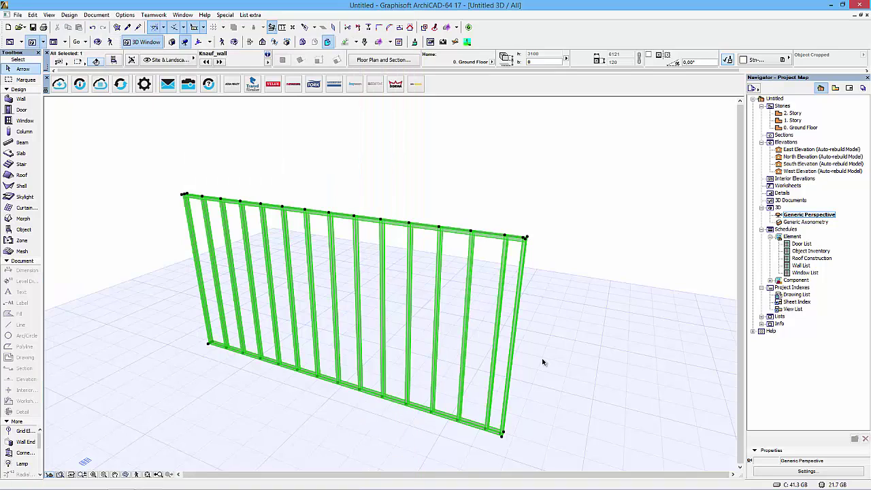
# Step: Set the 3D detail level of the Knauf wall to Detailed
pyautogui.keyDown('shift'); pyautogui.moveTo(543, 362); pyautogui.dragTo(494, 360, button='middle'); pyautogui.keyUp('shift')
pyautogui.scroll(-3, 495, 360)
pyautogui.scroll(5, 495, 359)
pyautogui.keyDown('shift'); pyautogui.moveTo(422, 342); pyautogui.dragTo(410, 315, button='middle'); pyautogui.keyUp('shift')
pyautogui.click(412, 318)
pyautogui.hotkey('ctrl', 't')
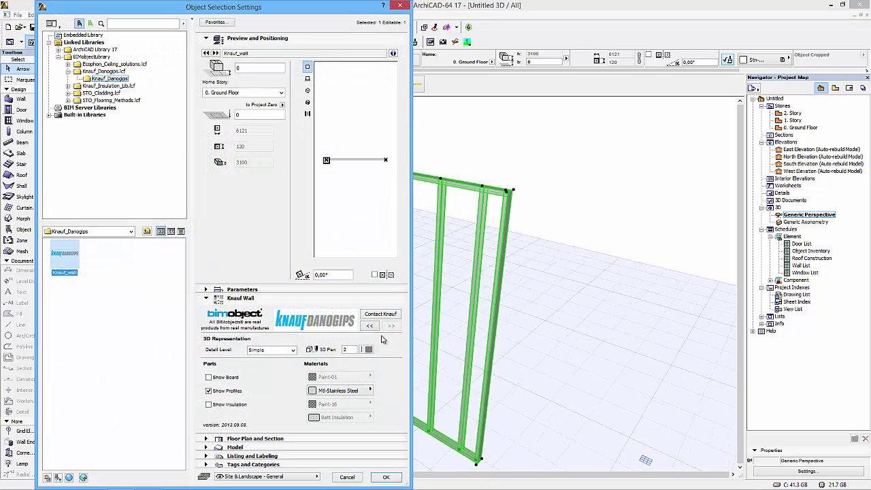
pyautogui.click(281, 352)
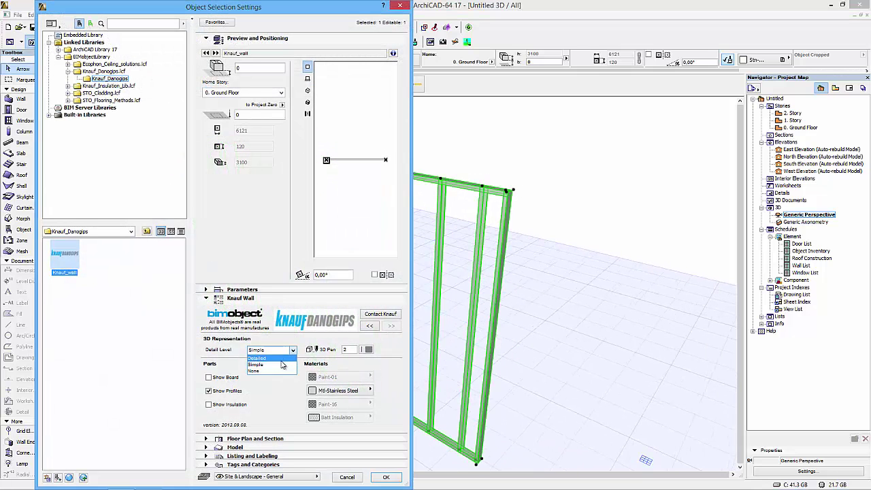
pyautogui.click(388, 481)
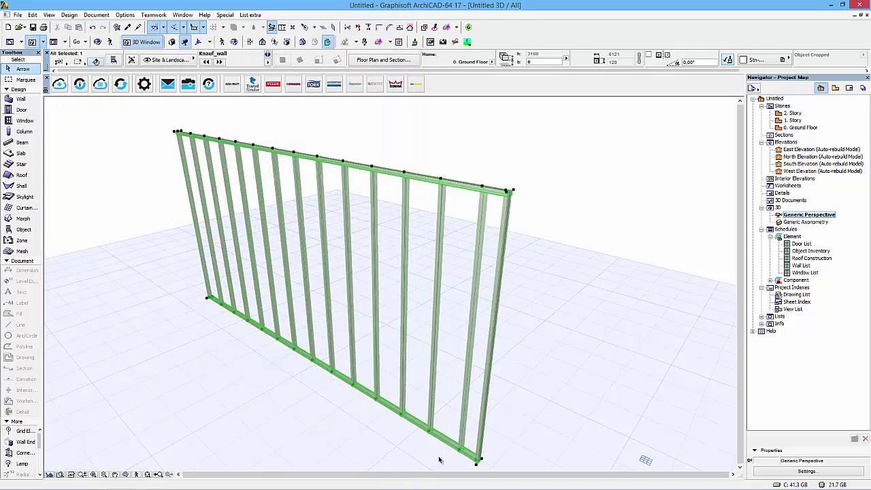
# Step: Examine the detailed studs and the upper and lower tracks of the Knauf wall framing in 3D
pyautogui.scroll(-4, 443, 448)
pyautogui.scroll(6, 444, 445)
pyautogui.scroll(3, 443, 442)
pyautogui.scroll(-5, 472, 409)
pyautogui.scroll(2, 385, 334)
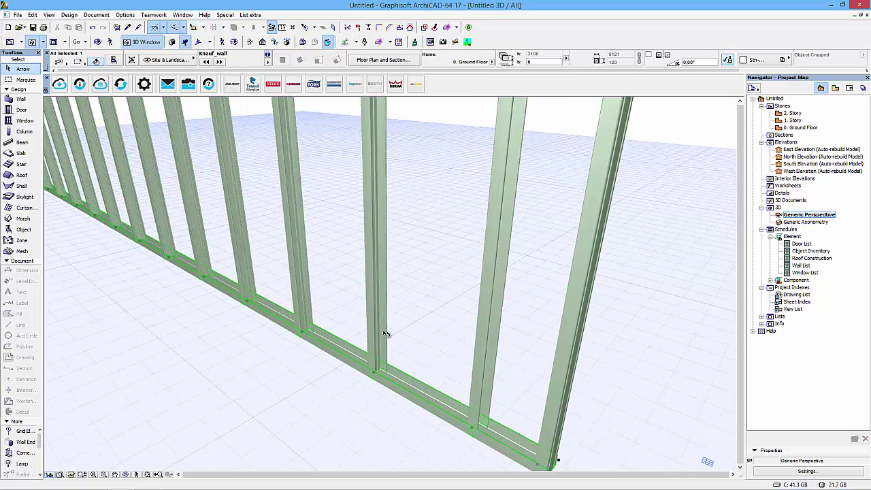
pyautogui.scroll(-2, 385, 332)
pyautogui.moveTo(343, 252); pyautogui.dragTo(413, 374, button='middle')
pyautogui.scroll(-5, 414, 375)
pyautogui.click(415, 218)
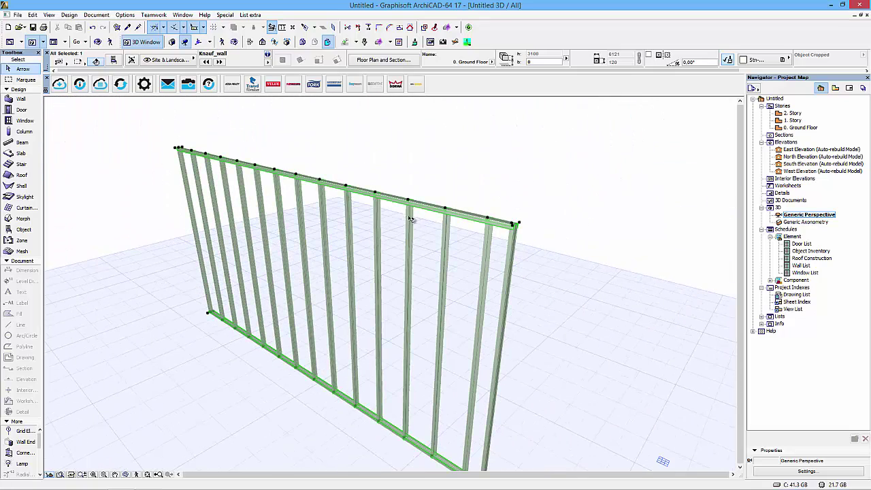
pyautogui.click(409, 202)
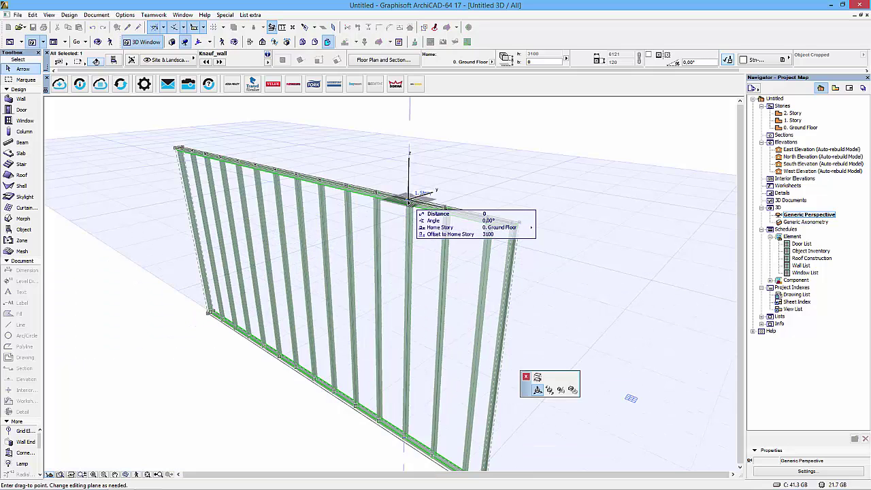
pyautogui.press('Escape')
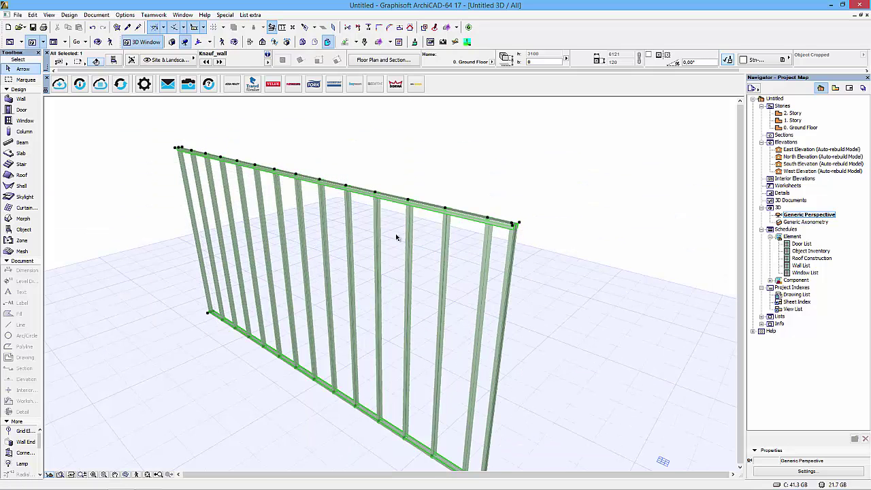
pyautogui.keyDown('shift'); pyautogui.moveTo(382, 250); pyautogui.dragTo(326, 296, button='middle'); pyautogui.keyUp('shift')
# Step: Return to the ground floor plan and set its scale to 1:20
pyautogui.press('F2')
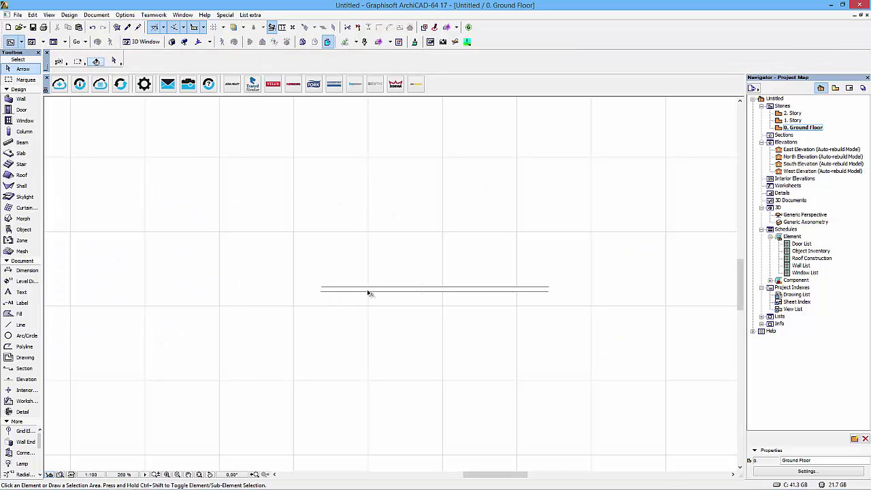
pyautogui.click(91, 475)
pyautogui.write('20')
pyautogui.press('Return')
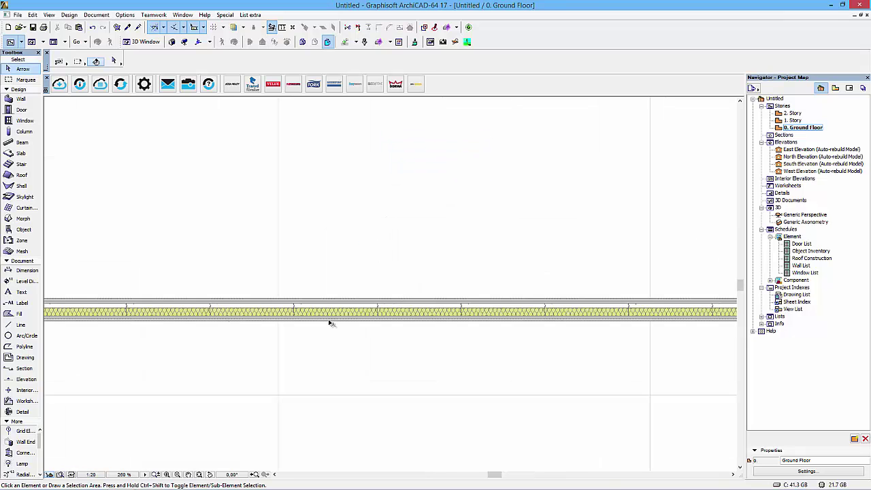
# Step: Select the Knauf wall in the plan and examine its boards, insulation and profiles up close at its left end
pyautogui.moveTo(326, 323); pyautogui.dragTo(628, 321, button='middle')
pyautogui.scroll(-1, 457, 326)
pyautogui.scroll(2, 433, 323)
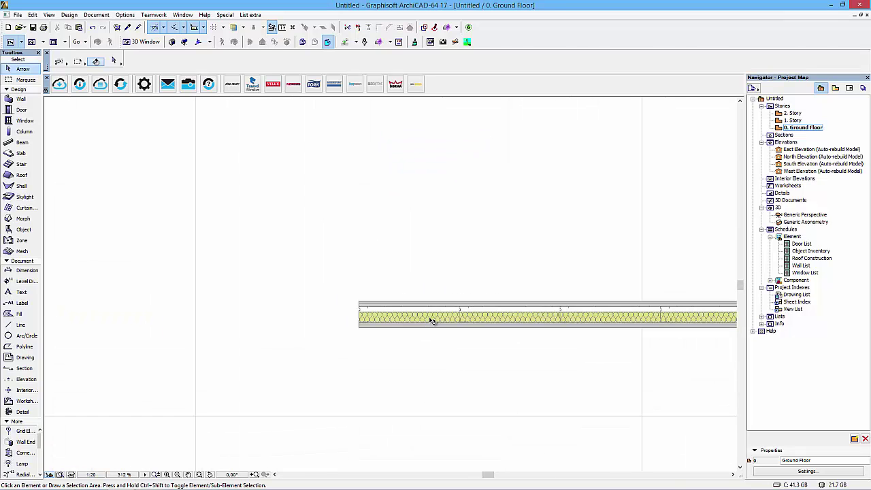
pyautogui.click(430, 320)
pyautogui.scroll(5, 367, 348)
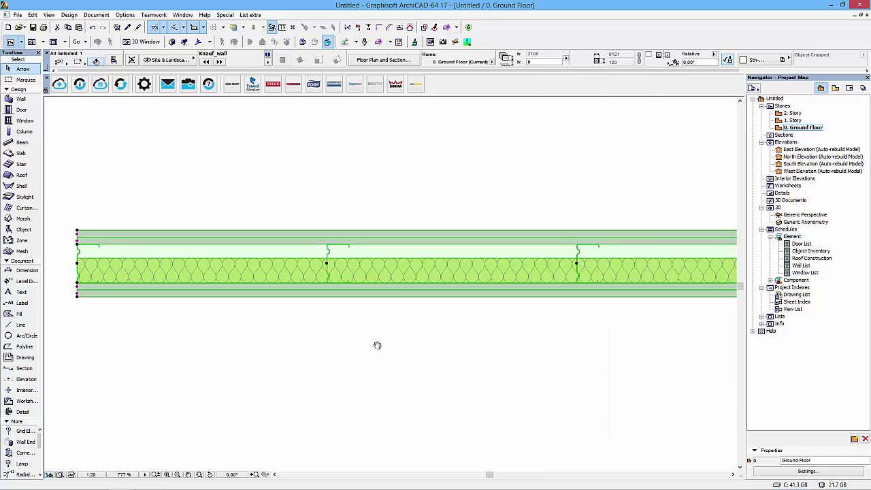
pyautogui.moveTo(142, 306); pyautogui.dragTo(157, 315, button='middle')
pyautogui.click(334, 274)
pyautogui.press('Escape')
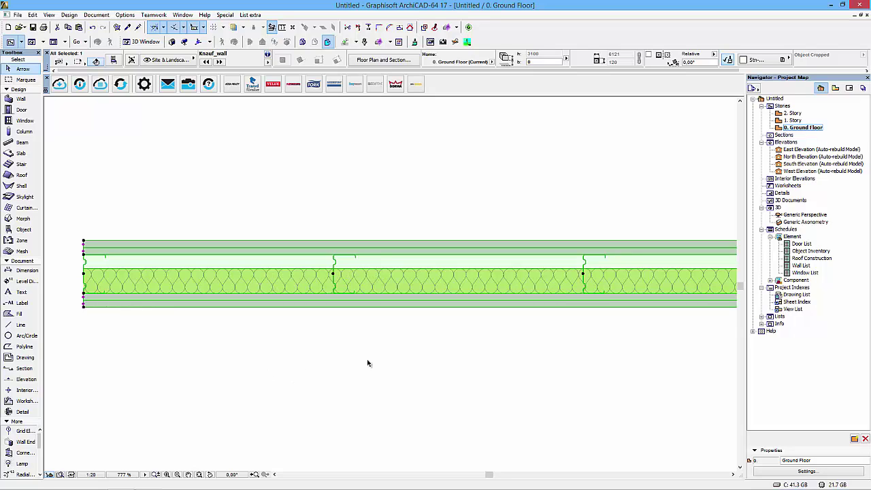
# Step: Try to stretch the inner lower gypsum board past the right end of the Knauf wall, and undo the stretch
pyautogui.scroll(-2, 368, 363)
pyautogui.scroll(-3, 453, 354)
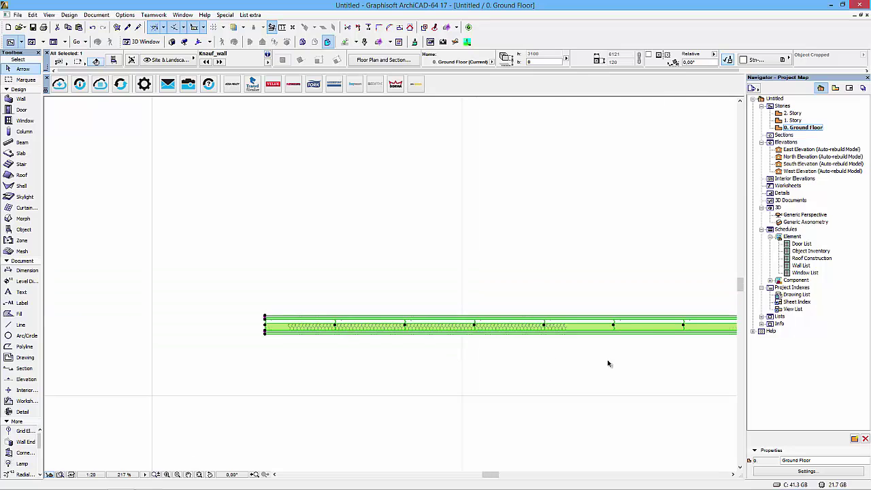
pyautogui.moveTo(608, 361); pyautogui.dragTo(398, 347, button='middle')
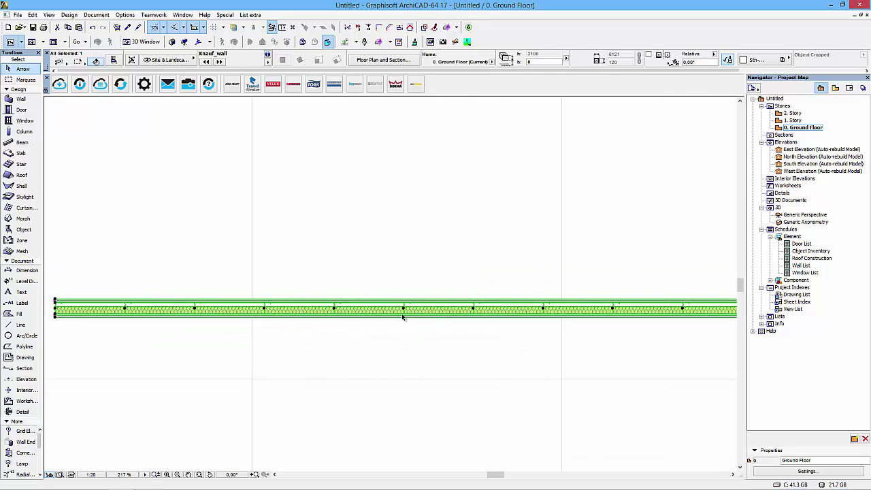
pyautogui.moveTo(608, 320); pyautogui.dragTo(323, 317, button='middle')
pyautogui.moveTo(653, 333); pyautogui.dragTo(534, 332, button='middle')
pyautogui.scroll(8, 585, 305)
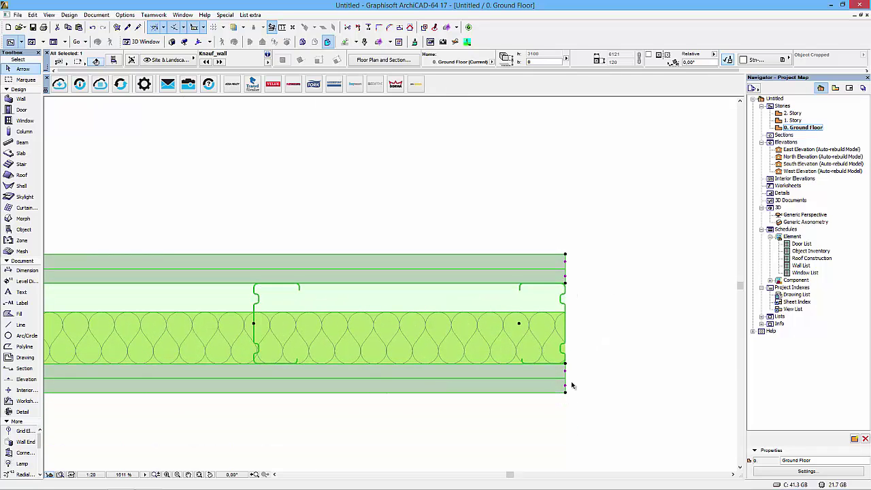
pyautogui.click(567, 373)
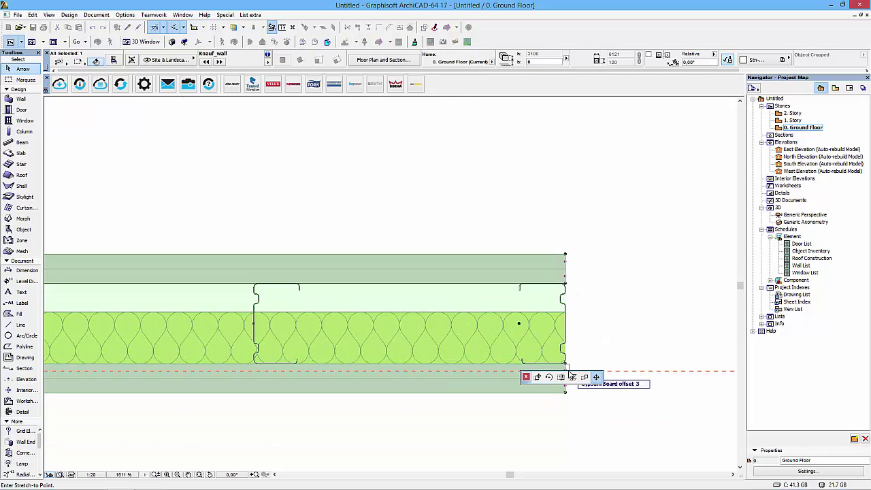
pyautogui.click(596, 377)
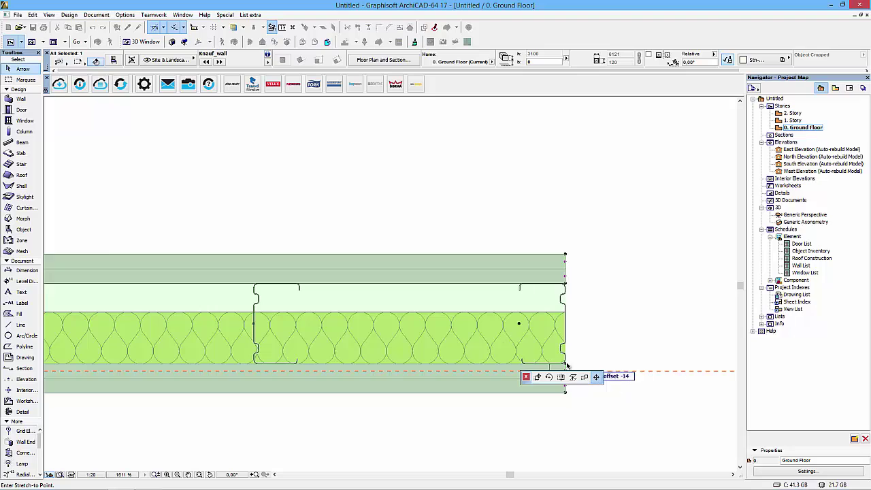
pyautogui.click(587, 365)
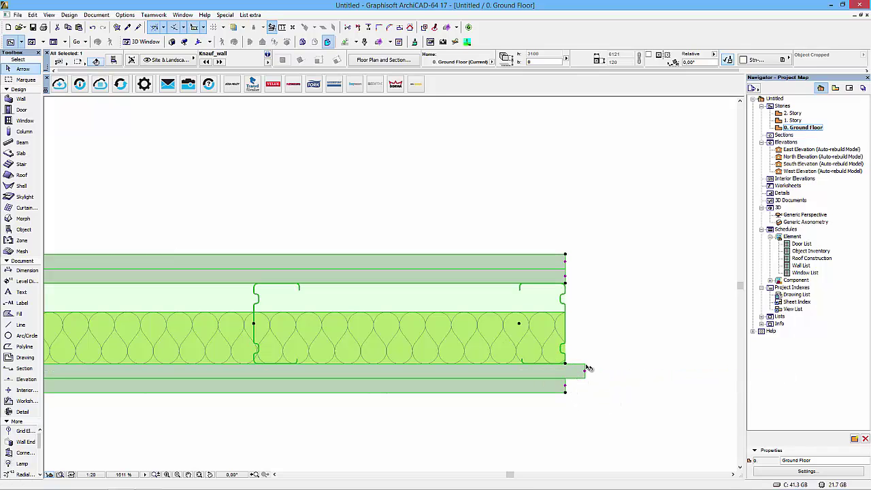
pyautogui.hotkey('ctrl', 'z')
# Step: Reopen the Knauf wall's settings from the 3D view and turn on the boards and insulation in its 3D representation
pyautogui.scroll(-2, 561, 389)
pyautogui.scroll(-2, 431, 384)
pyautogui.moveTo(346, 378); pyautogui.dragTo(454, 325, button='middle')
pyautogui.press('F3')
pyautogui.click(467, 324)
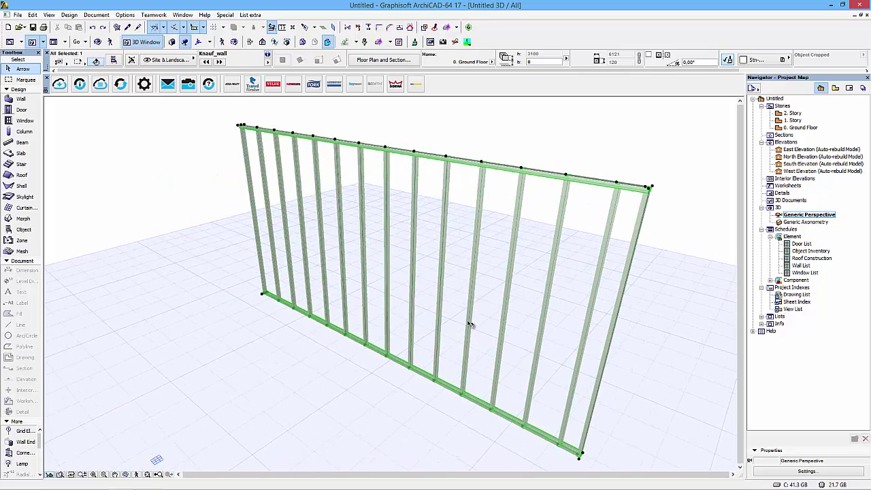
pyautogui.doubleClick(467, 325)
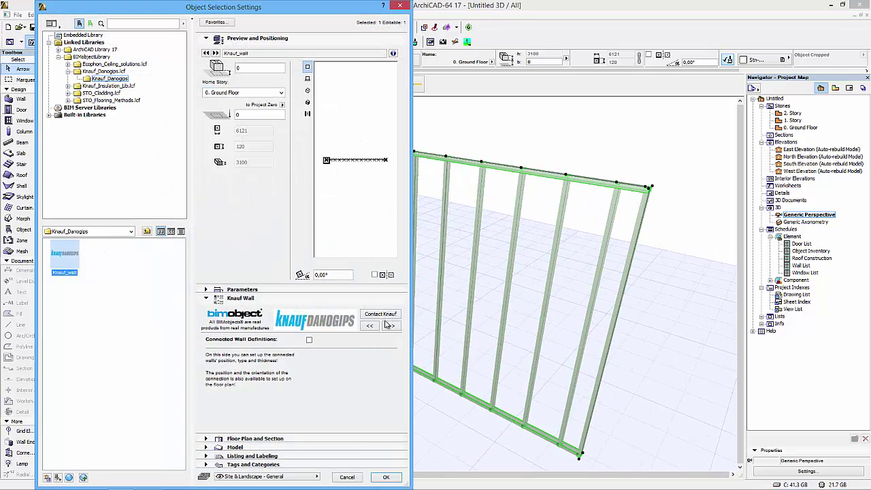
pyautogui.click(388, 326)
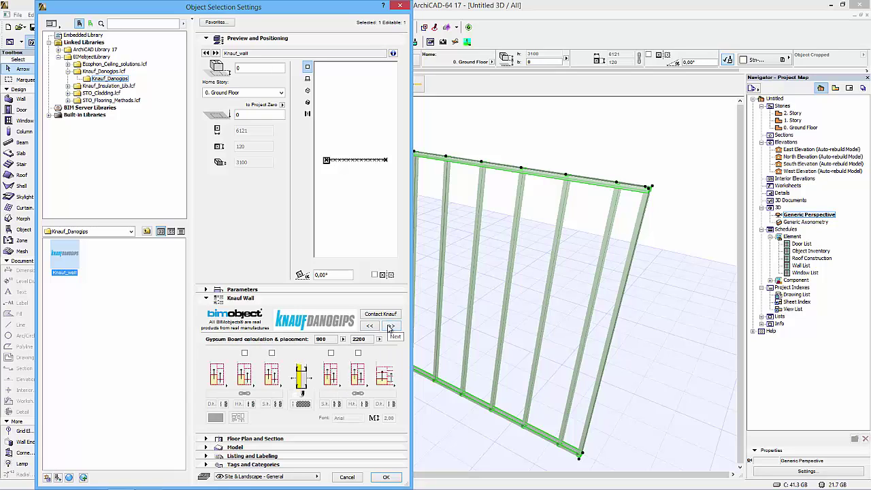
pyautogui.click(390, 326)
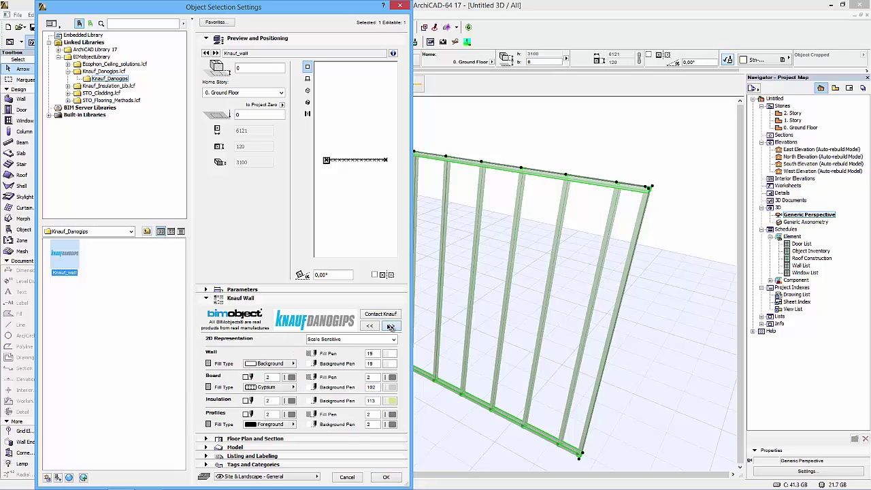
pyautogui.click(390, 326)
pyautogui.click(390, 326)
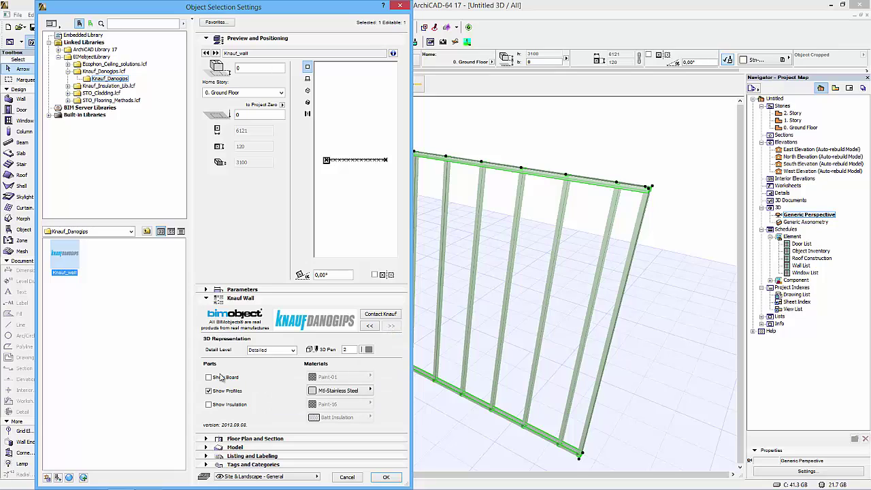
pyautogui.click(209, 377)
pyautogui.click(228, 405)
# Step: Turn on the wall ID, wall type and joints' type labels in the Knauf wall's 2D labeling settings
pyautogui.click(370, 326)
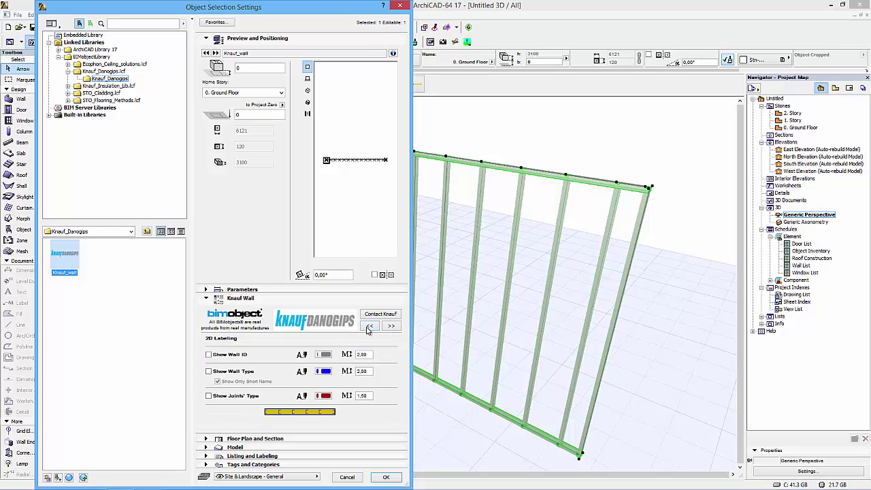
pyautogui.click(228, 356)
pyautogui.click(230, 372)
pyautogui.click(230, 396)
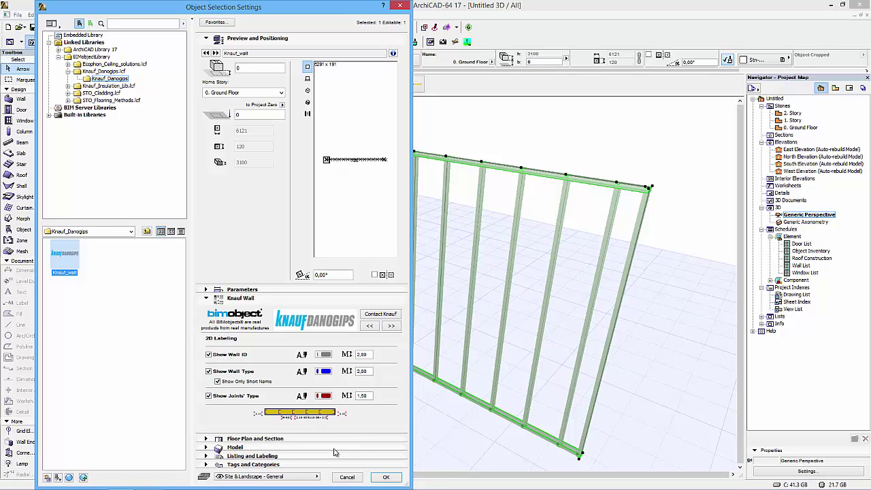
# Step: Apply the 2D labeling settings and examine the wall ID, wall type and joint labels along the Knauf wall in the ground floor plan
pyautogui.click(386, 477)
pyautogui.press('F2')
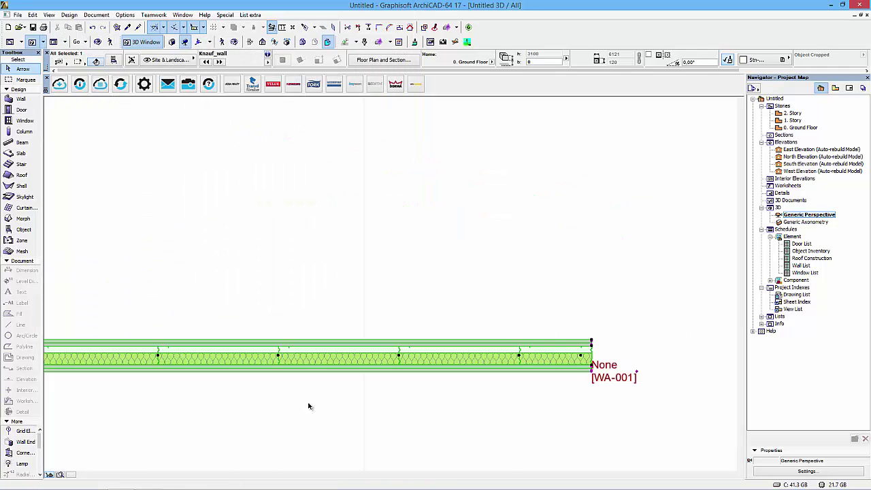
pyautogui.moveTo(463, 403); pyautogui.dragTo(441, 390, button='middle')
pyautogui.scroll(-4, 440, 389)
pyautogui.moveTo(256, 375); pyautogui.dragTo(364, 371, button='middle')
pyautogui.scroll(5, 364, 371)
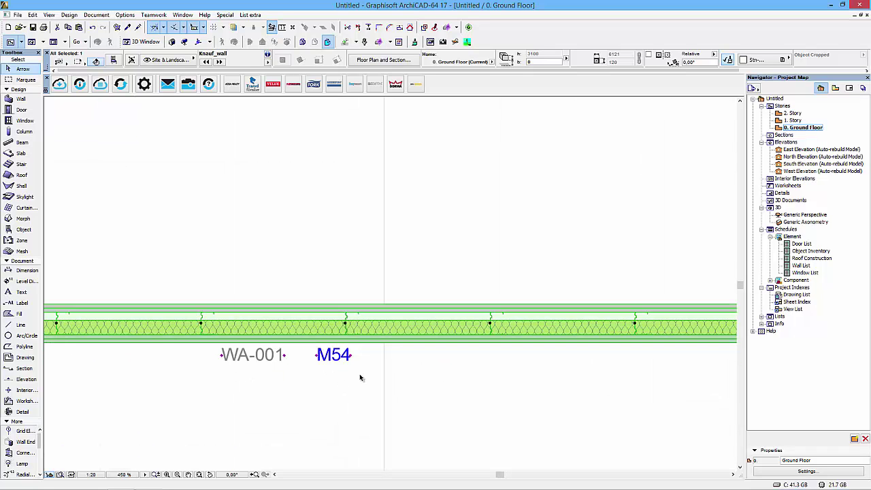
pyautogui.scroll(-5, 360, 379)
pyautogui.scroll(1, 409, 376)
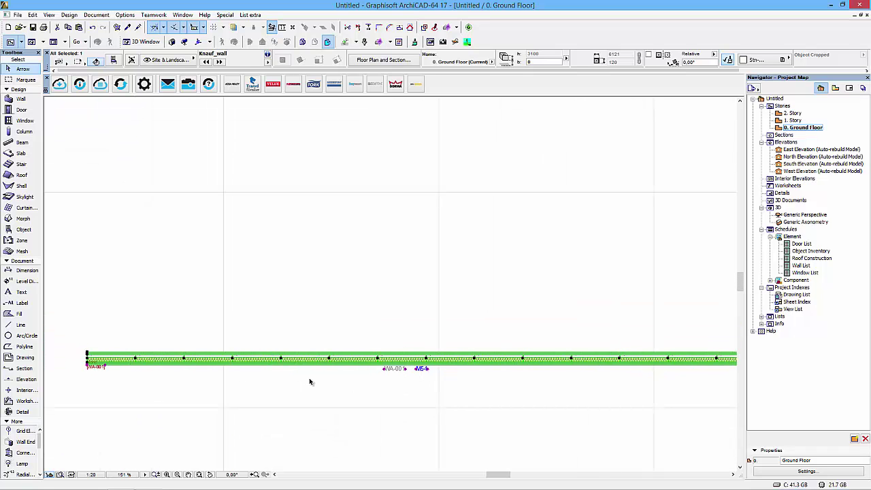
pyautogui.moveTo(538, 386); pyautogui.dragTo(356, 375, button='middle')
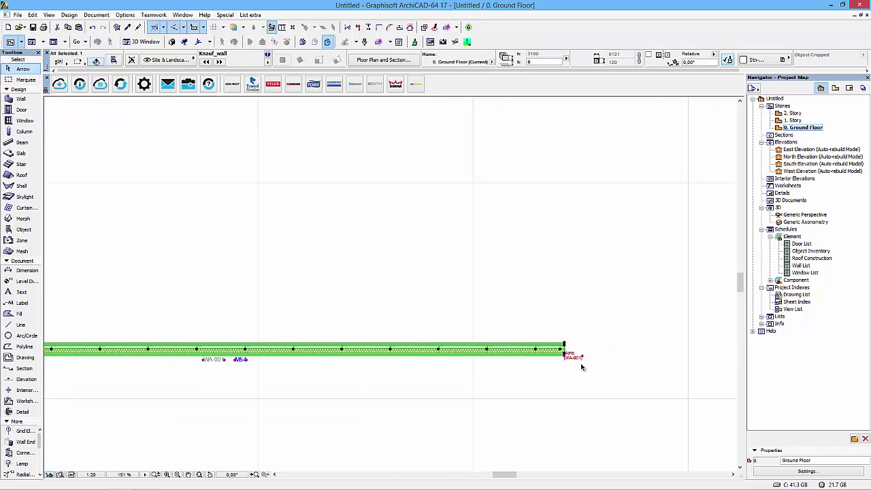
# Step: Turn on all four board layer options in the Knauf wall's gypsum board calculation and placement, and examine the board layouts in plan
pyautogui.hotkey('ctrl', 't')
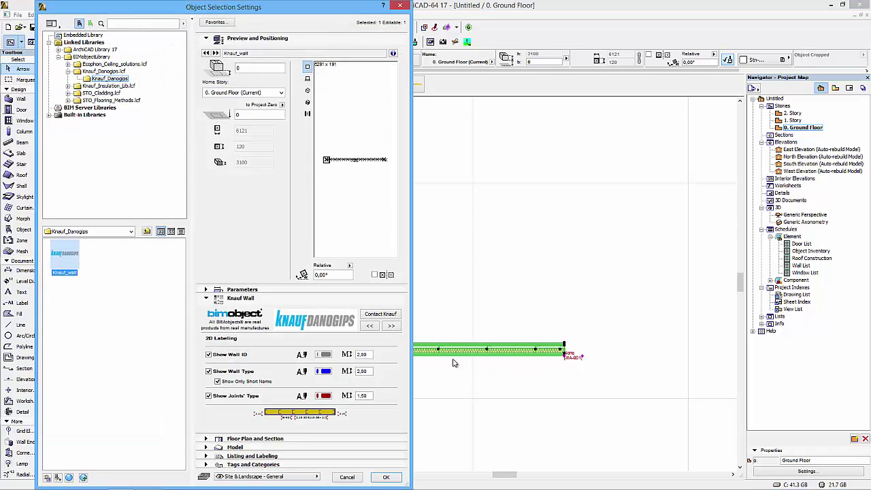
pyautogui.click(370, 326)
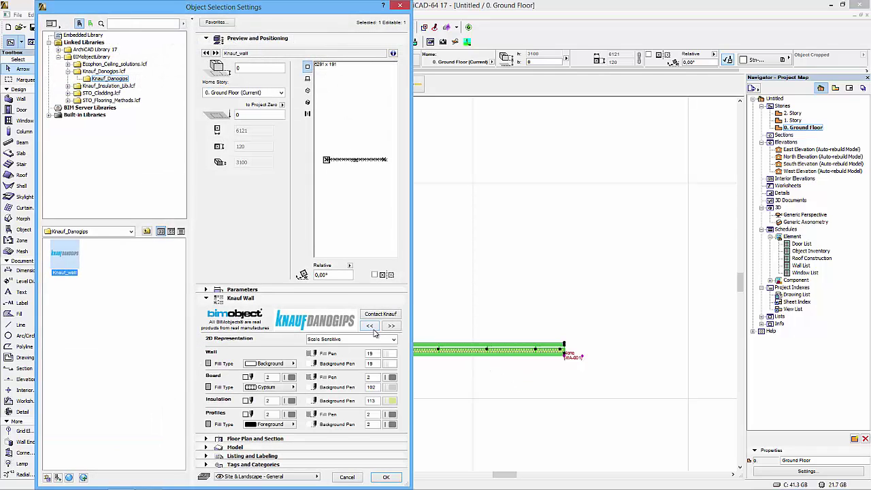
pyautogui.click(371, 327)
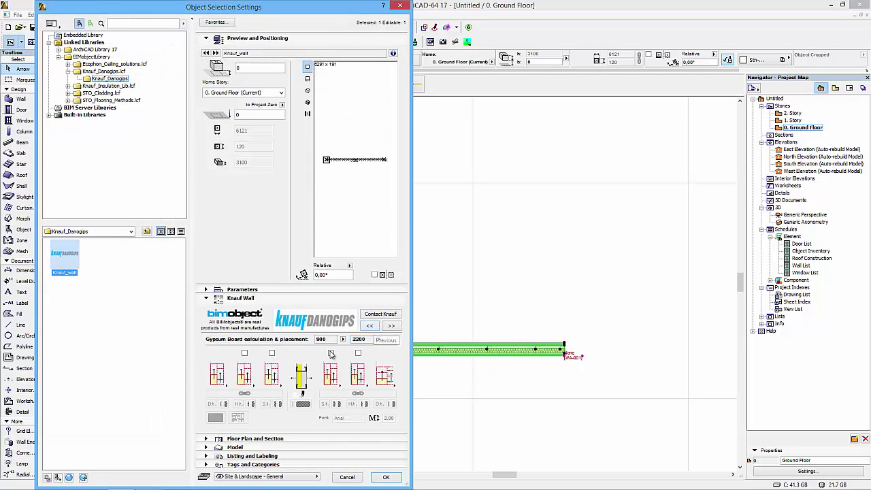
pyautogui.click(271, 353)
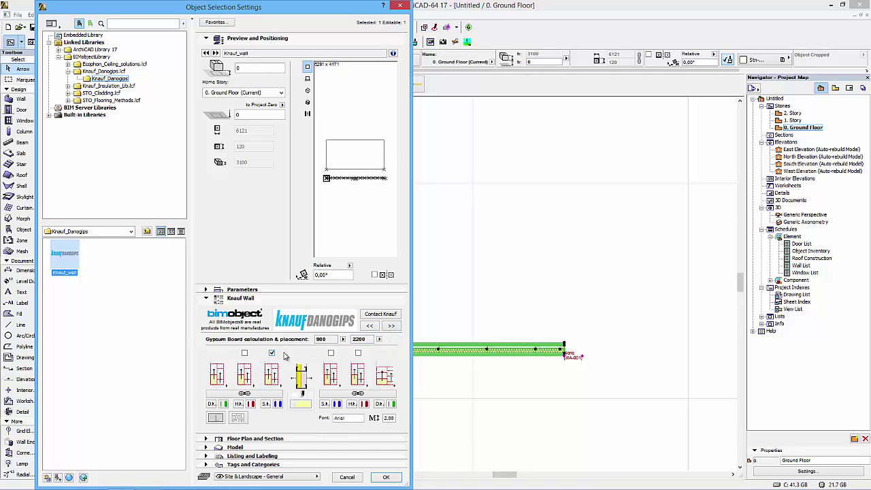
pyautogui.click(331, 354)
pyautogui.click(244, 353)
pyautogui.click(359, 354)
pyautogui.click(386, 478)
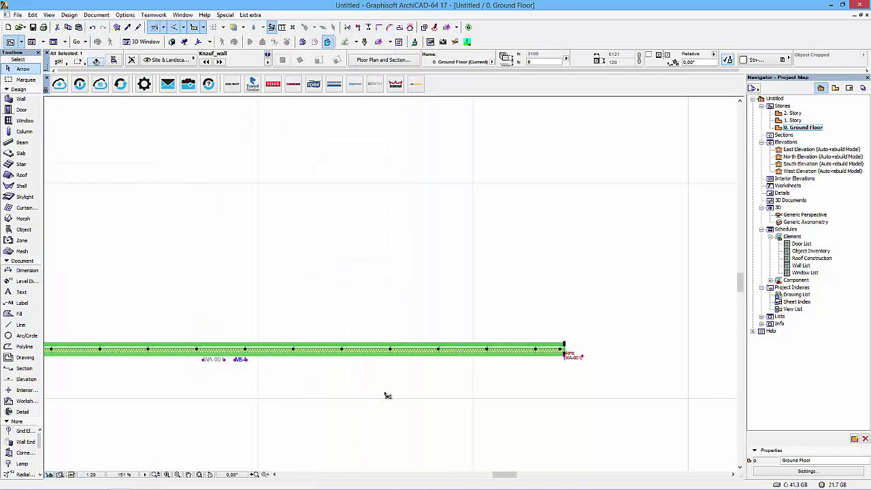
pyautogui.scroll(-3, 334, 340)
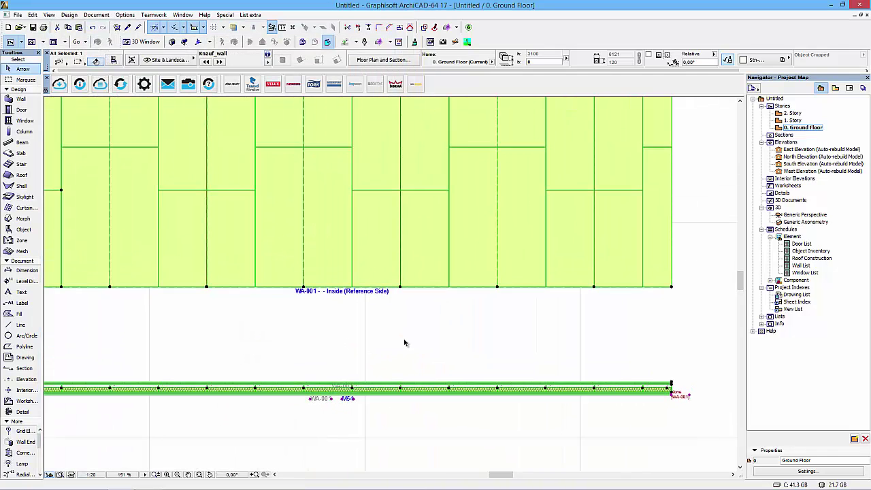
pyautogui.scroll(-2, 388, 337)
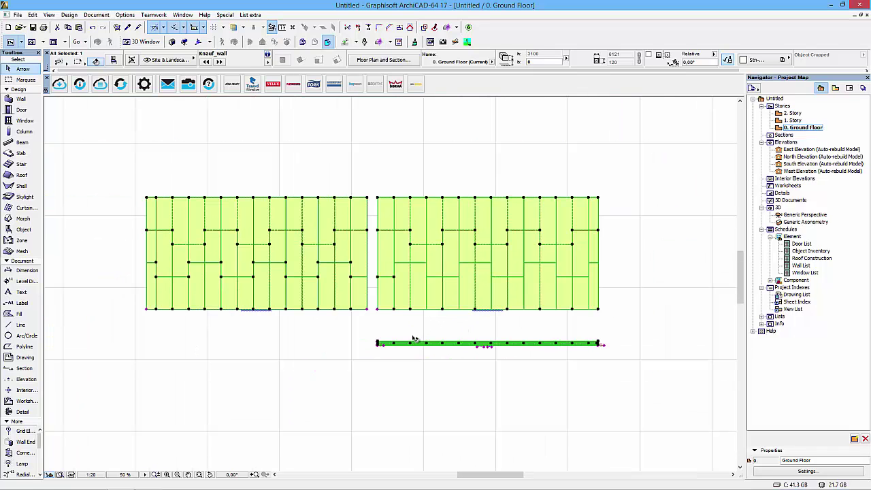
pyautogui.moveTo(415, 331); pyautogui.dragTo(411, 342, button='middle')
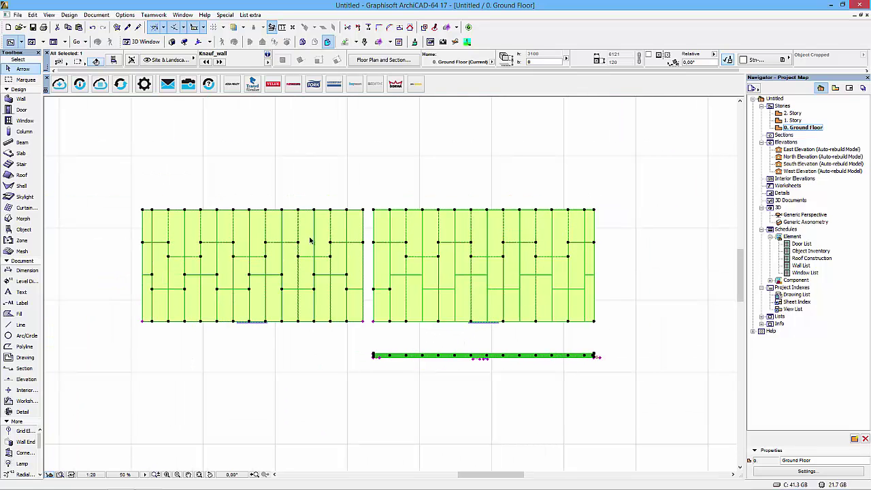
# Step: Set the gypsum board length to 3000 in the Knauf wall's board calculation and placement
pyautogui.hotkey('ctrl', 't')
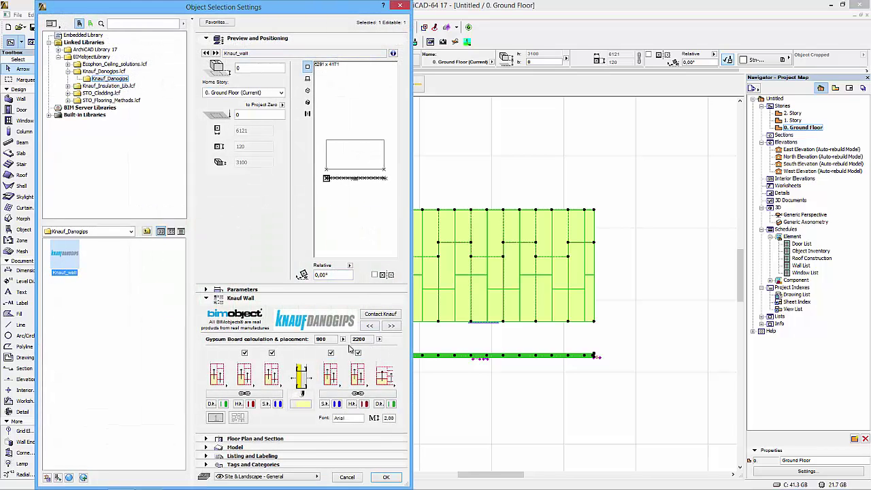
pyautogui.click(380, 339)
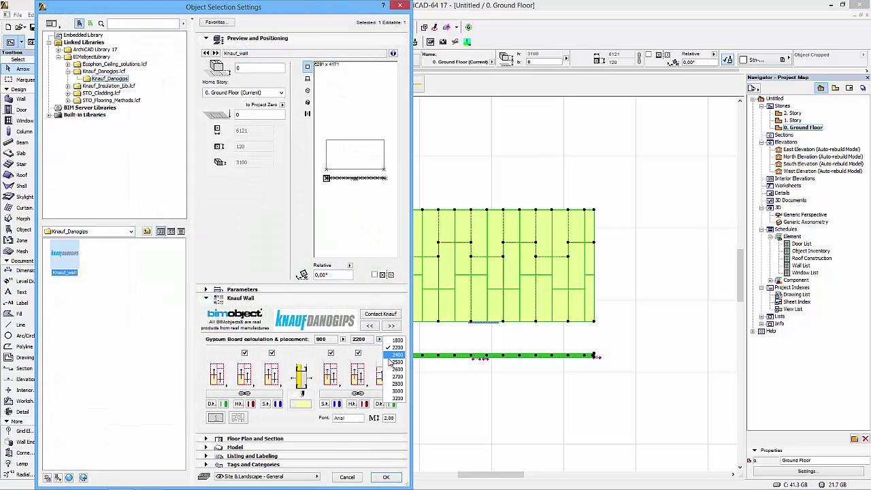
pyautogui.click(400, 392)
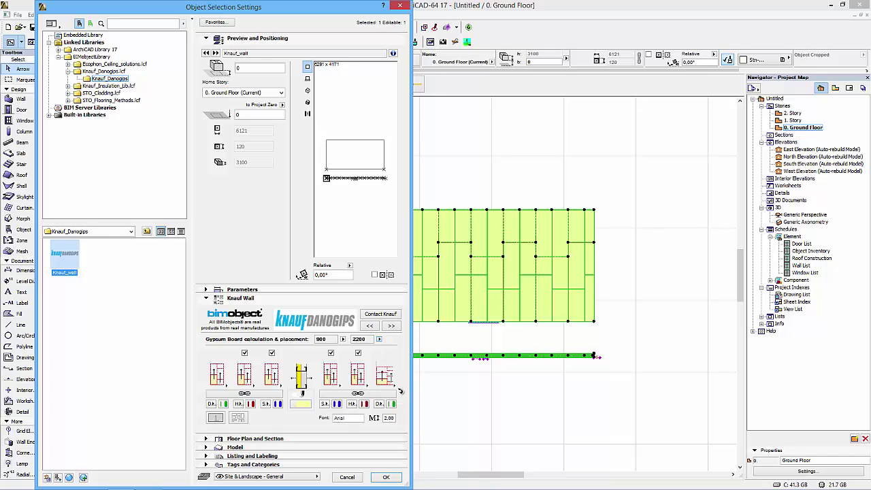
pyautogui.click(385, 476)
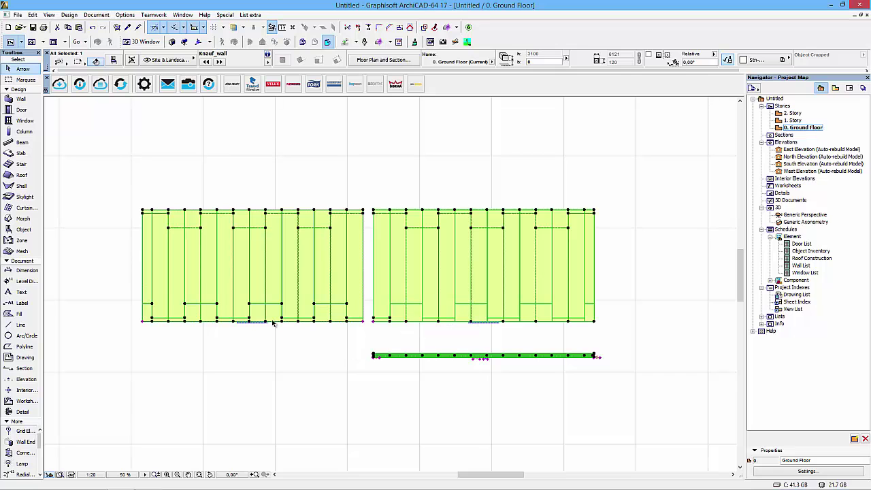
# Step: Set the Knauf wall's gypsum board length to 3200 and apply it to the board layouts
pyautogui.hotkey('ctrl', 't')
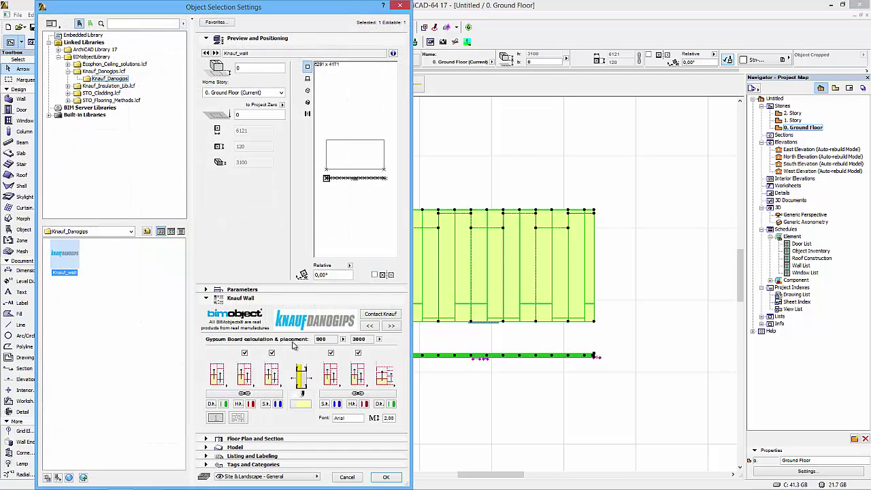
pyautogui.click(379, 339)
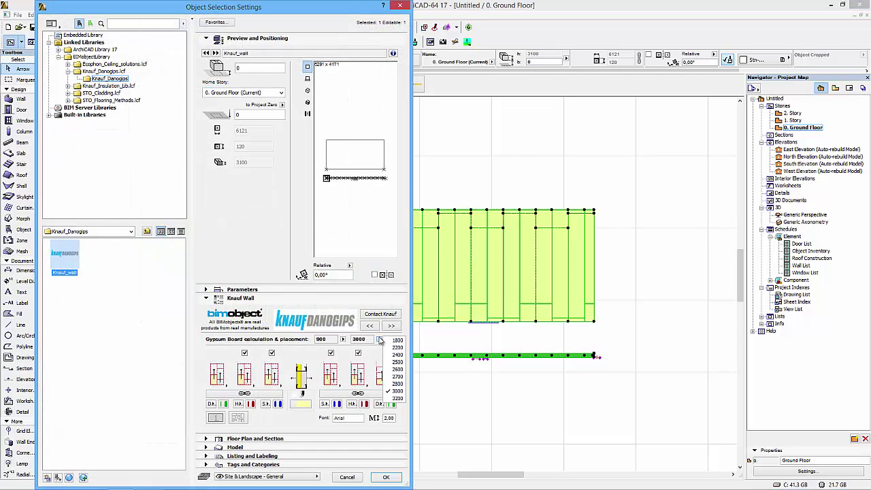
pyautogui.click(393, 402)
pyautogui.click(393, 476)
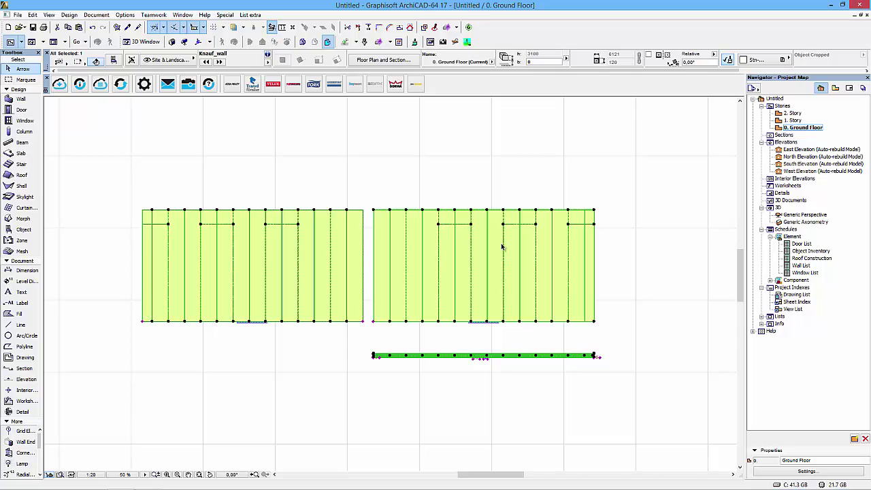
# Step: Set the gypsum board width to 1200 in the Knauf wall's board calculation and placement
pyautogui.doubleClick(371, 273)
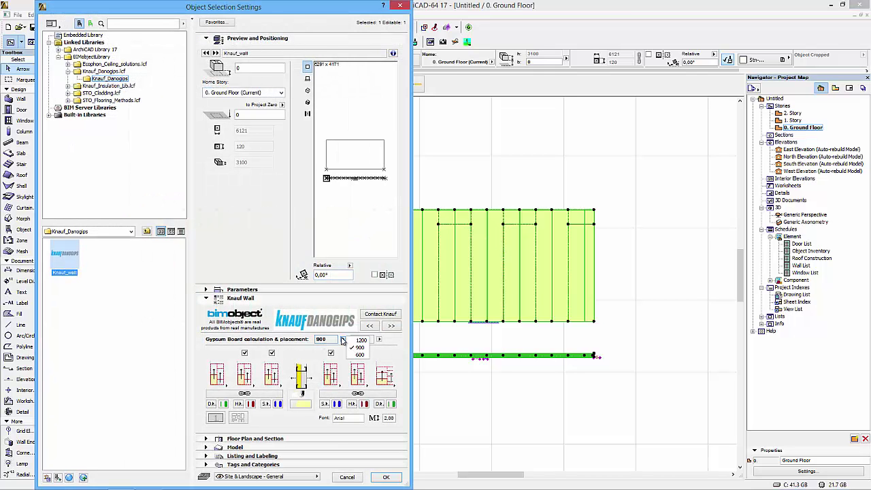
pyautogui.write('1200')
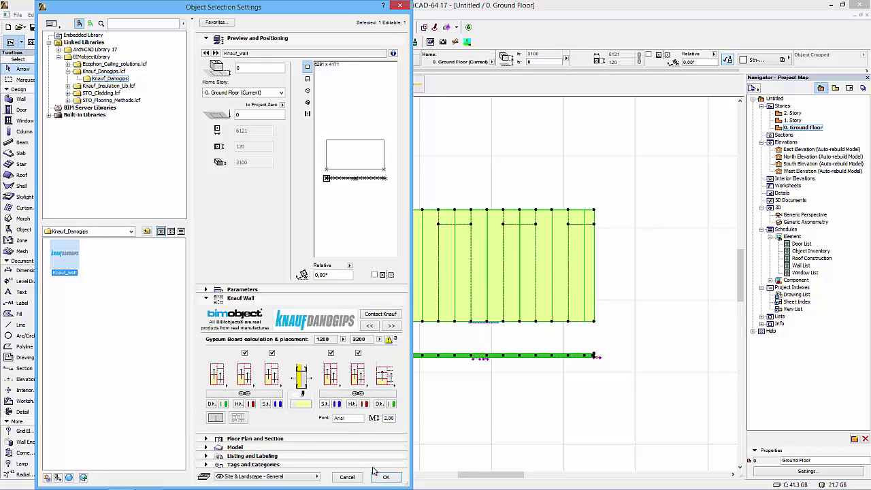
pyautogui.click(386, 477)
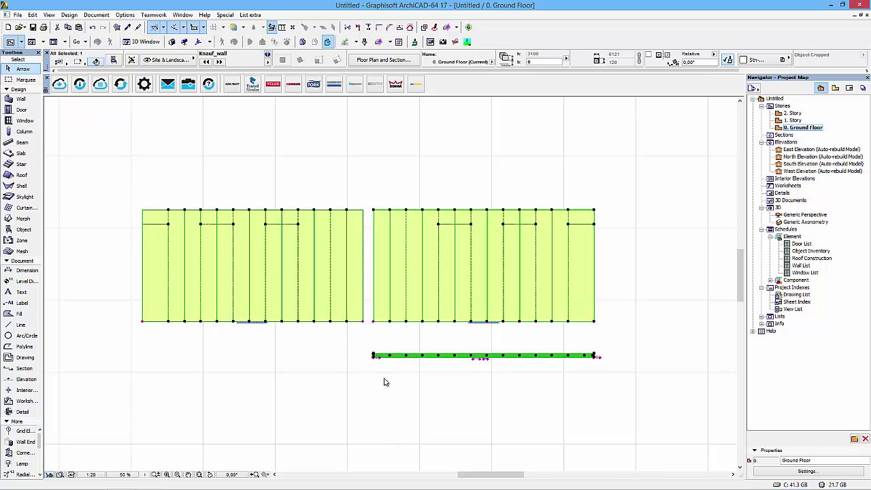
# Step: Set the Knauf wall's gypsum board length to 2600 and deselect the wall to redraw its board layouts
pyautogui.doubleClick(306, 300)
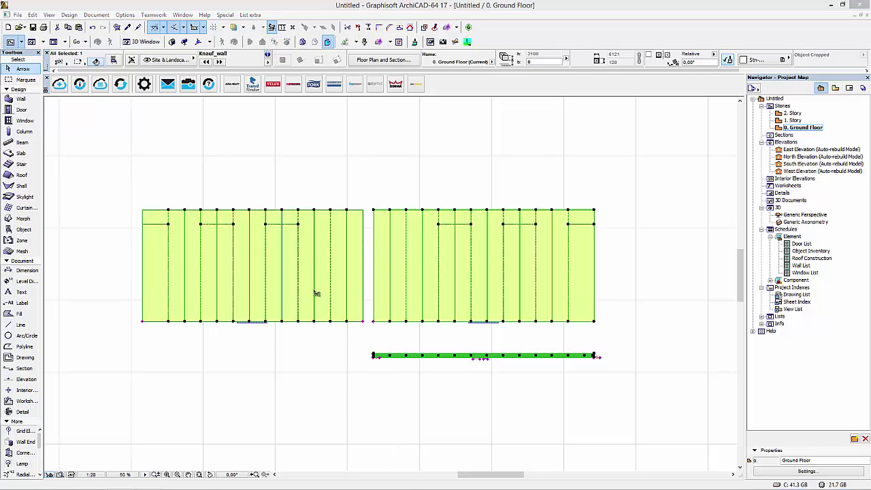
pyautogui.click(379, 339)
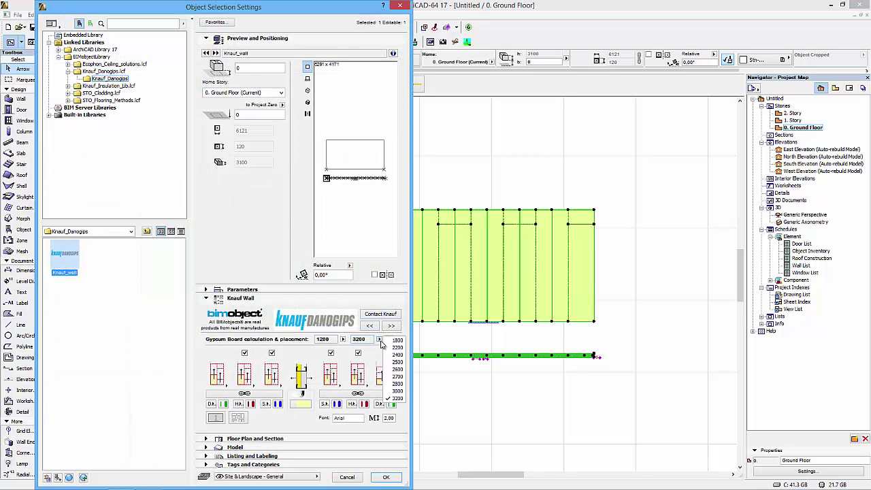
pyautogui.click(397, 369)
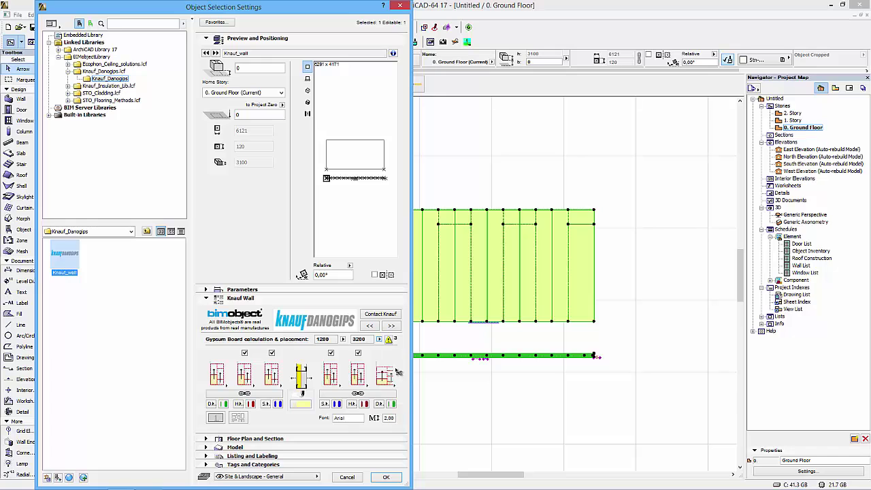
pyautogui.click(385, 478)
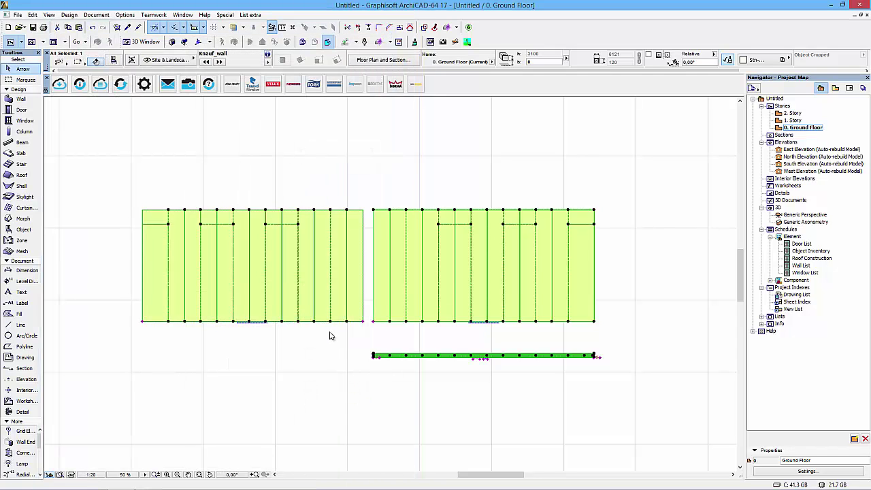
pyautogui.click(332, 346)
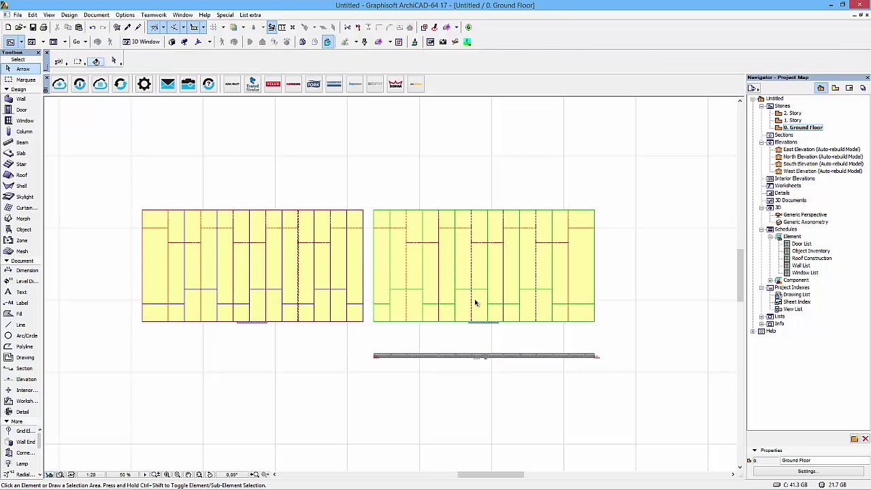
# Step: Show the Knauf wall in the 3D perspective and examine its gypsum board joints from an angle
pyautogui.moveTo(559, 387); pyautogui.dragTo(545, 394, button='middle')
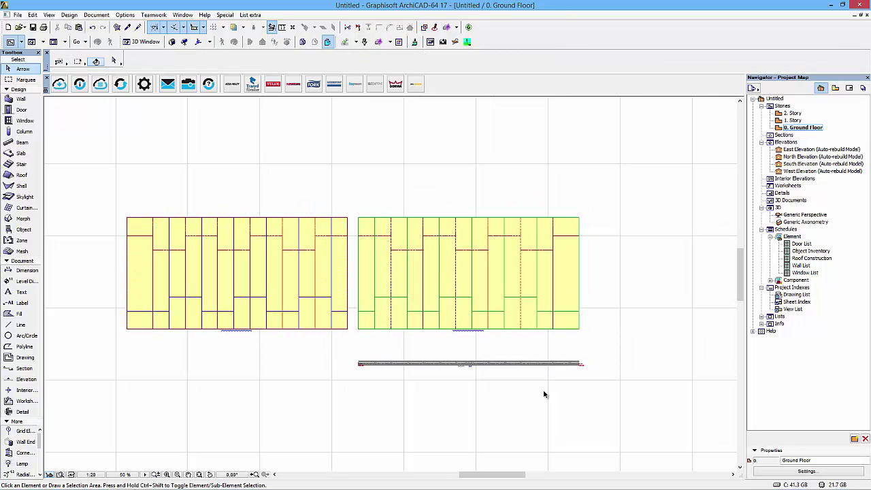
pyautogui.press('F3')
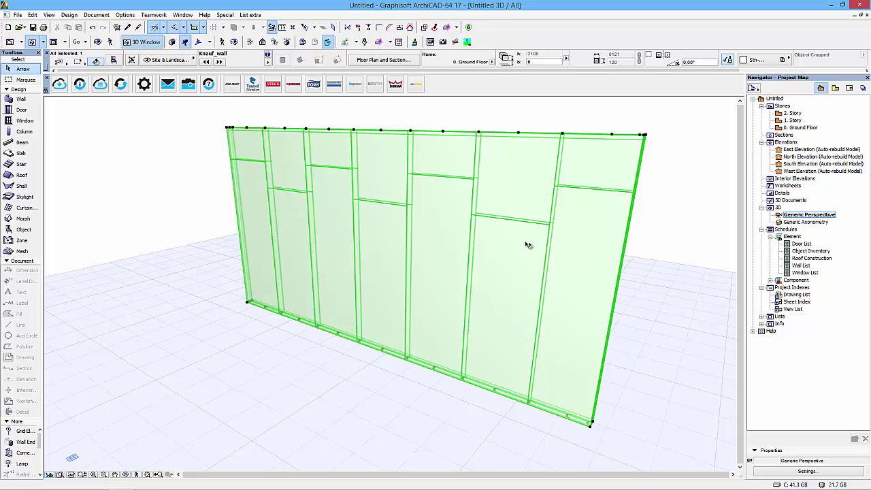
pyautogui.keyDown('shift'); pyautogui.moveTo(527, 249); pyautogui.dragTo(480, 266, button='middle'); pyautogui.keyUp('shift')
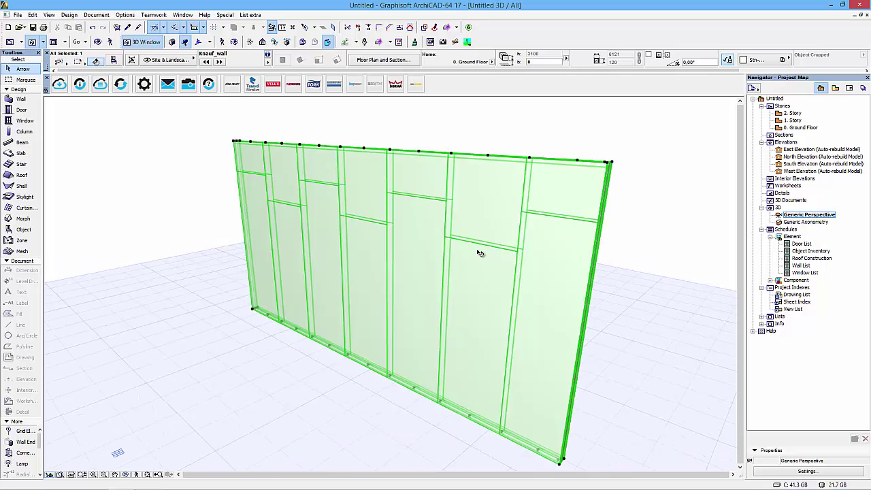